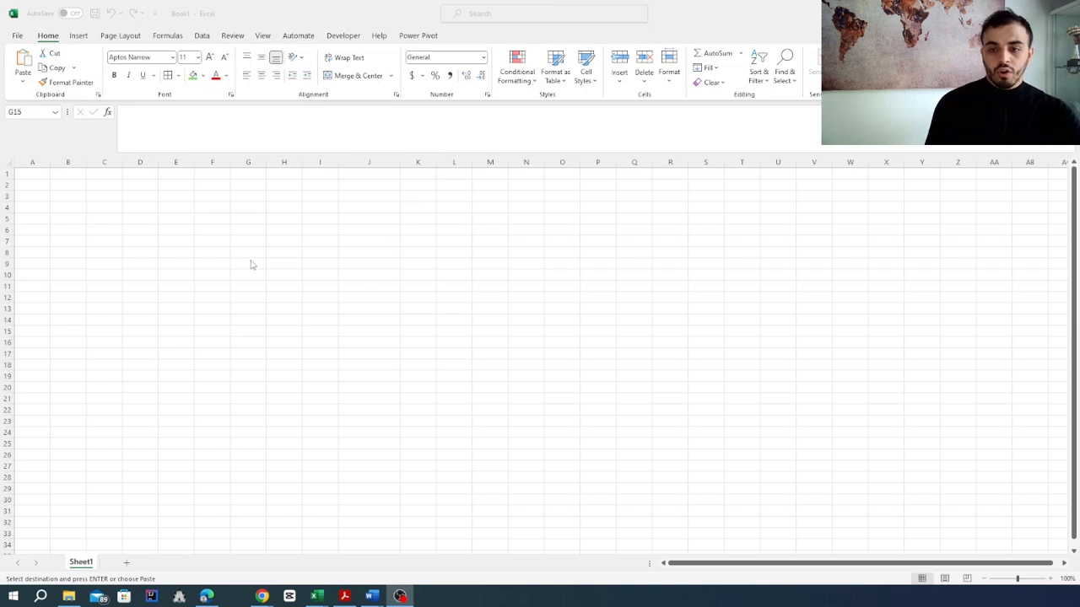
Step: Enter the table headers "number", "Task" and "Status" in cells H8 to J8
{"action": "left_click", "coordinate": [276, 261]}
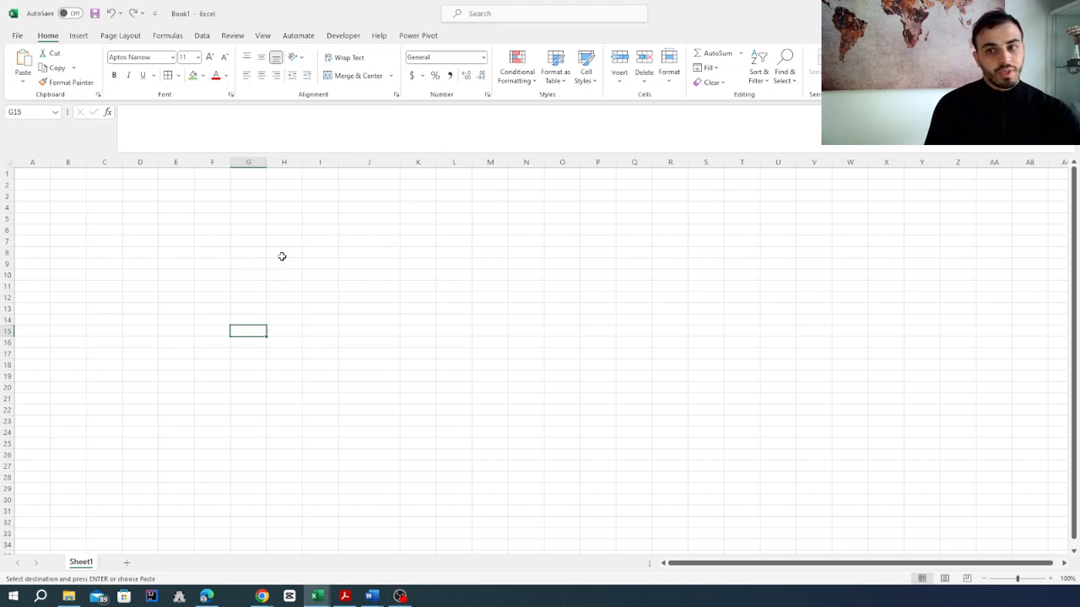
{"action": "left_click", "coordinate": [277, 255]}
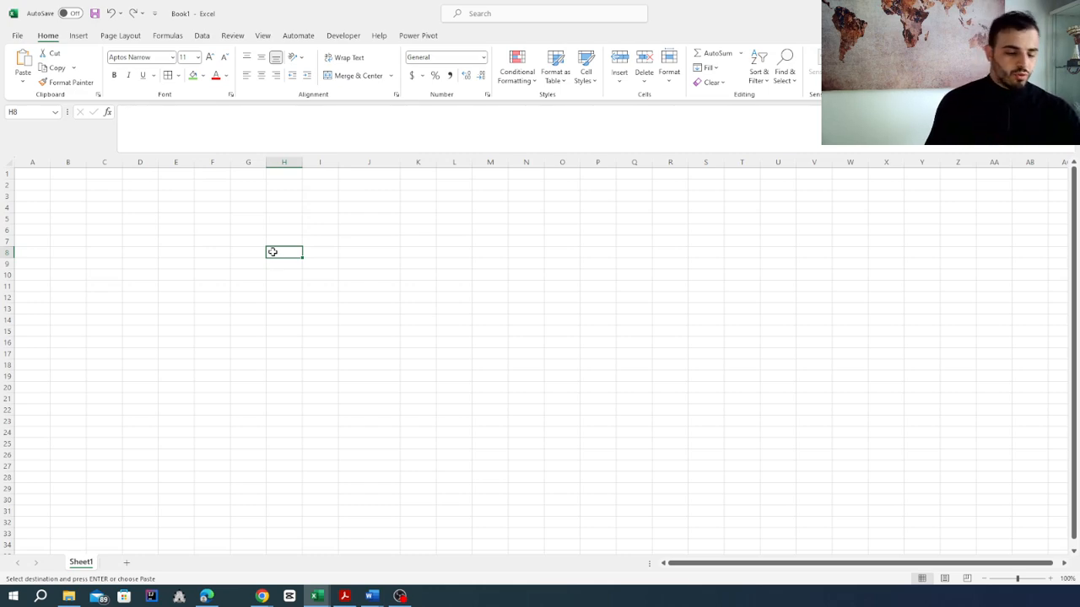
{"action": "type", "text": "number"}
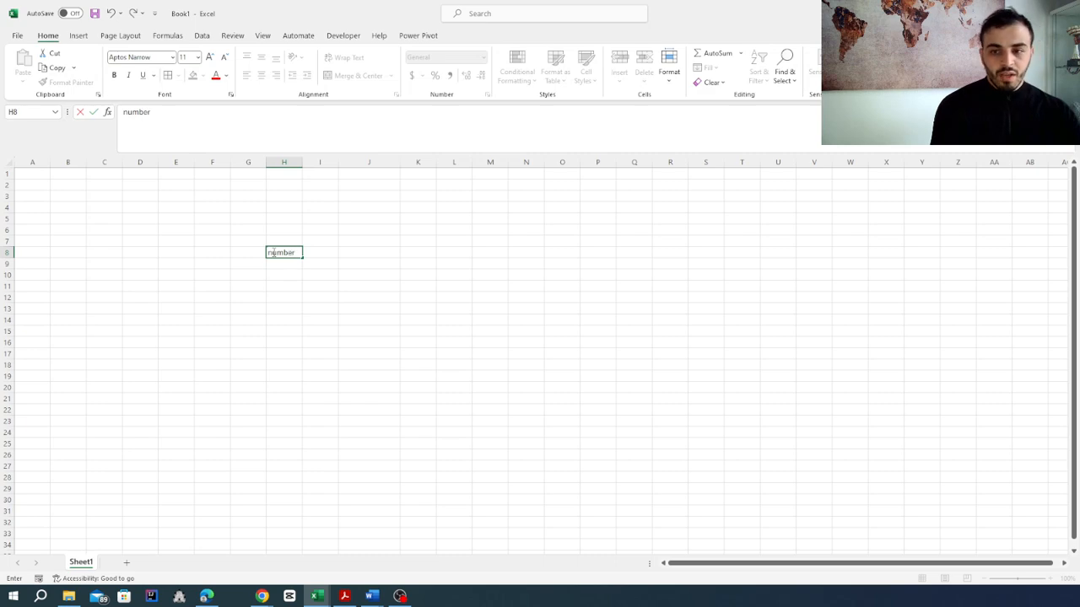
{"action": "key", "text": "Tab"}
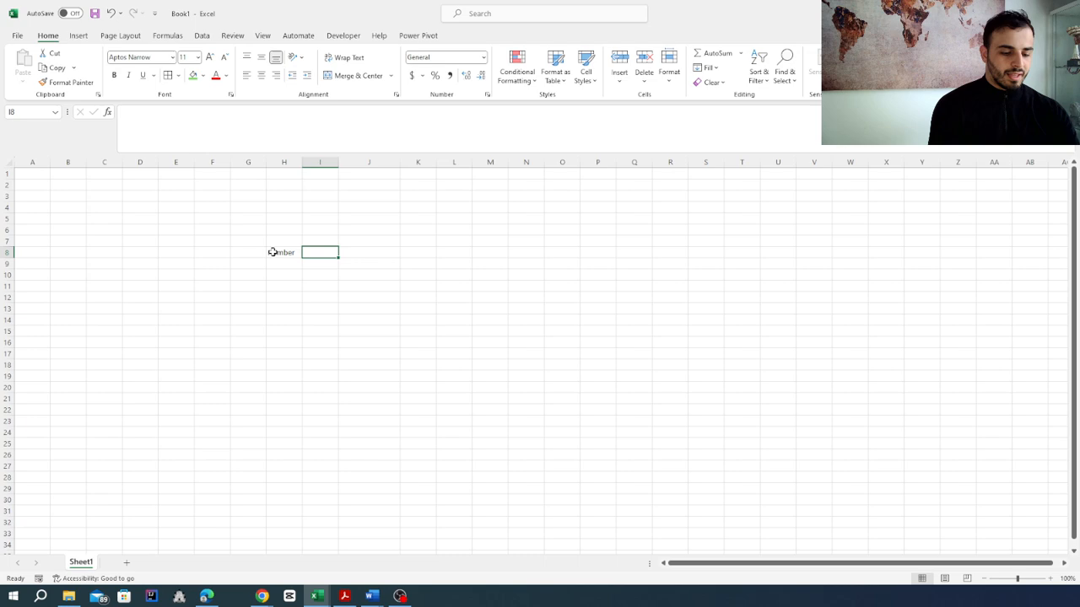
{"action": "type", "text": "Task"}
{"action": "key", "text": "Tab"}
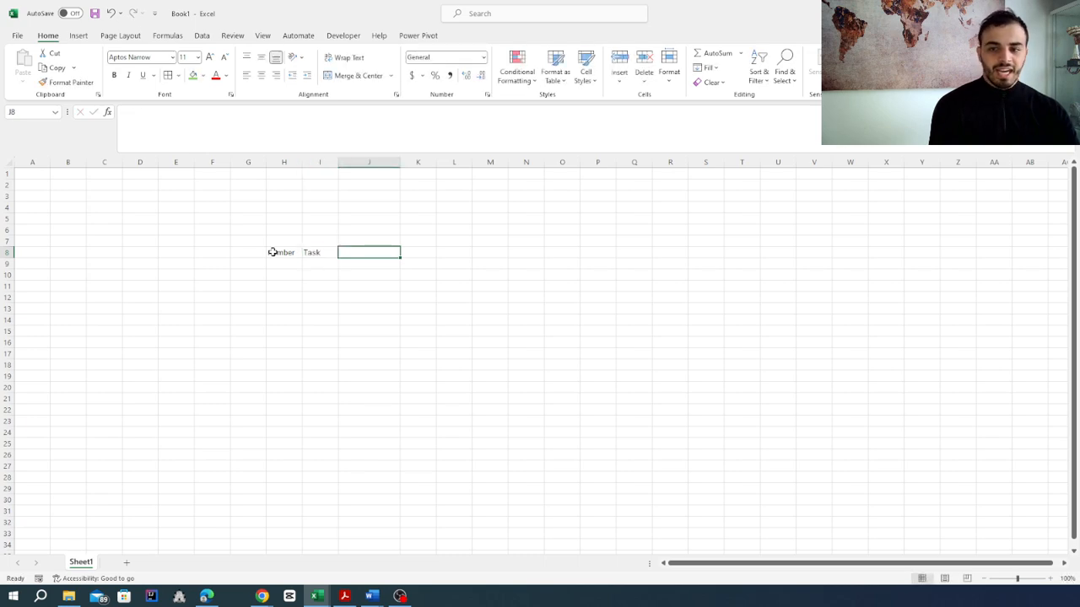
{"action": "type", "text": "Status"}
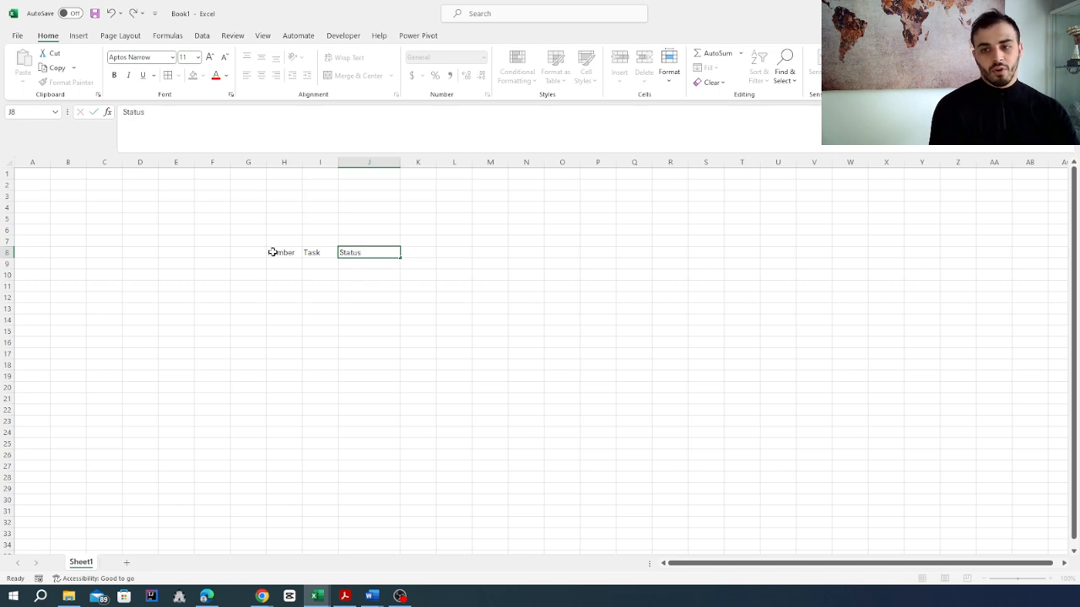
Step: Capitalize the first letter of the header in cell H8 so it reads "Number"
{"action": "left_click", "coordinate": [272, 253]}
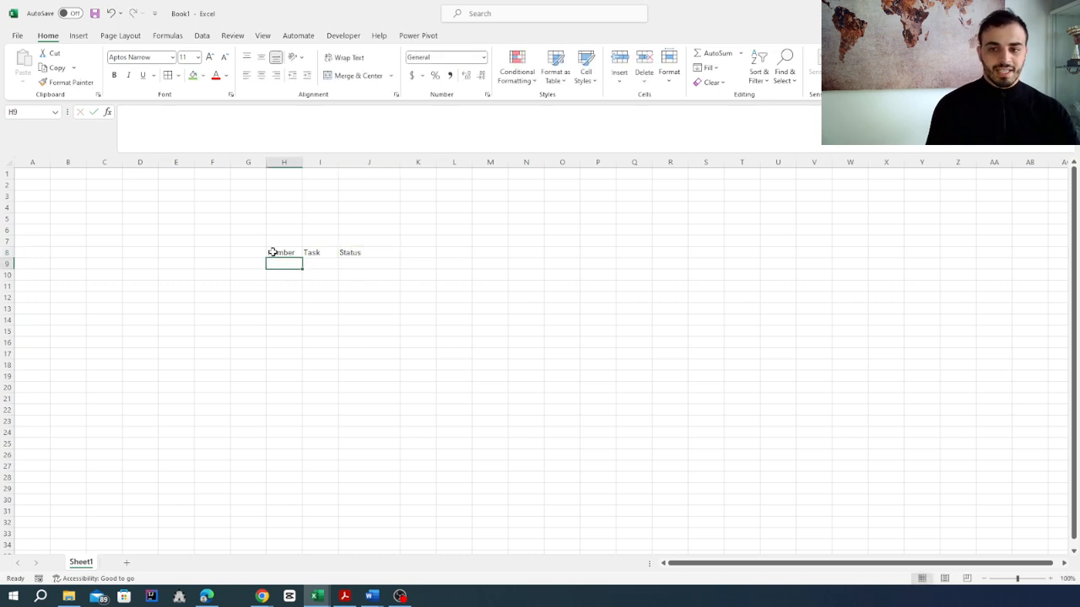
{"action": "left_click", "coordinate": [131, 114]}
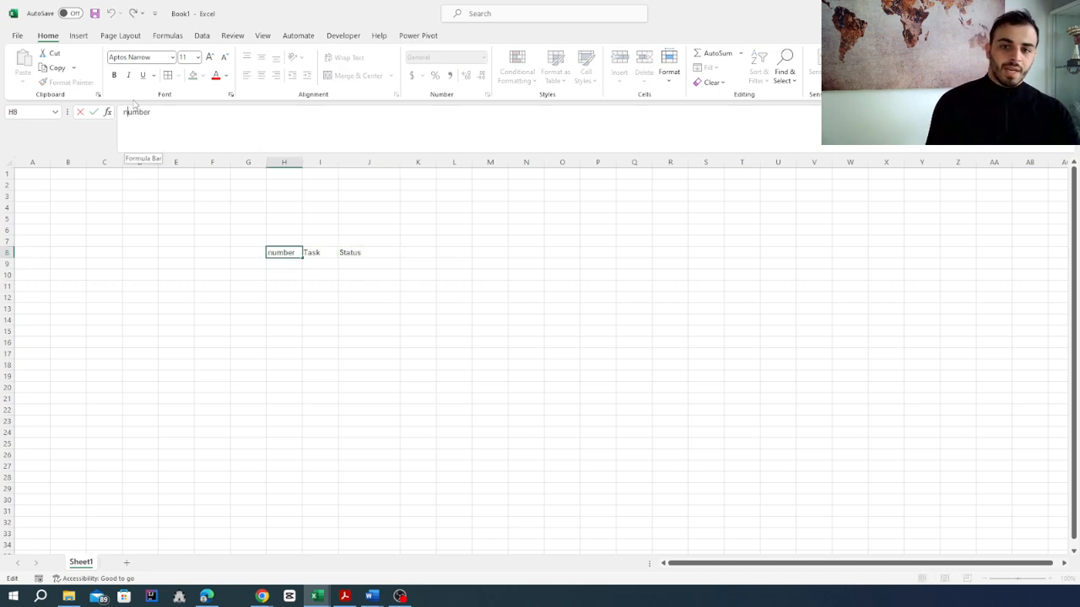
{"action": "key", "text": "BackSpace"}
{"action": "type", "text": "N"}
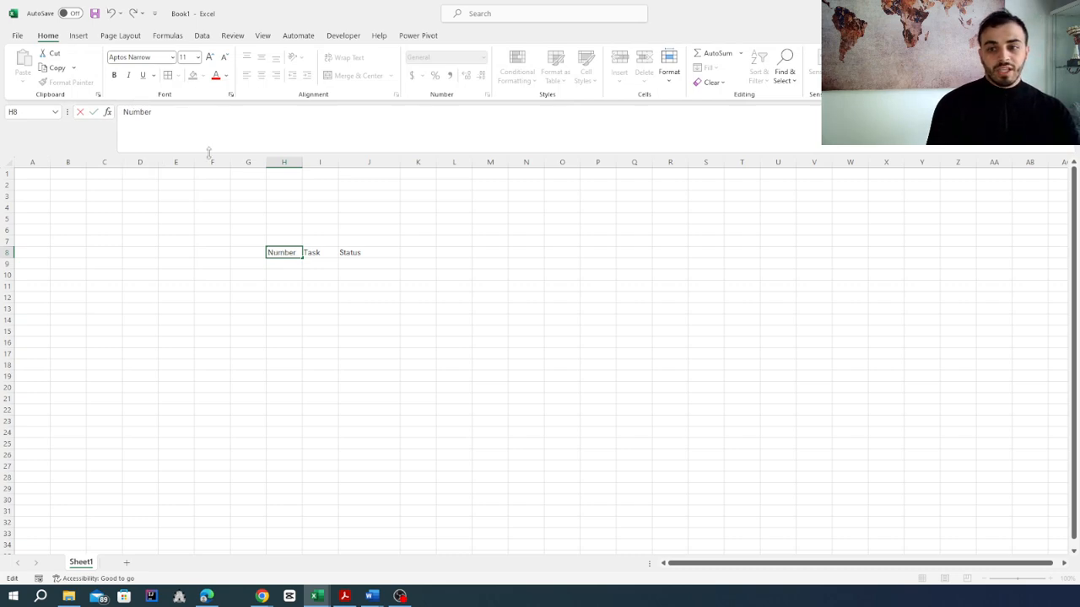
{"action": "left_click", "coordinate": [286, 283]}
Step: Enter the values 1, 2 and 3 in cells H9 to H11 under the Number header
{"action": "left_click", "coordinate": [284, 265]}
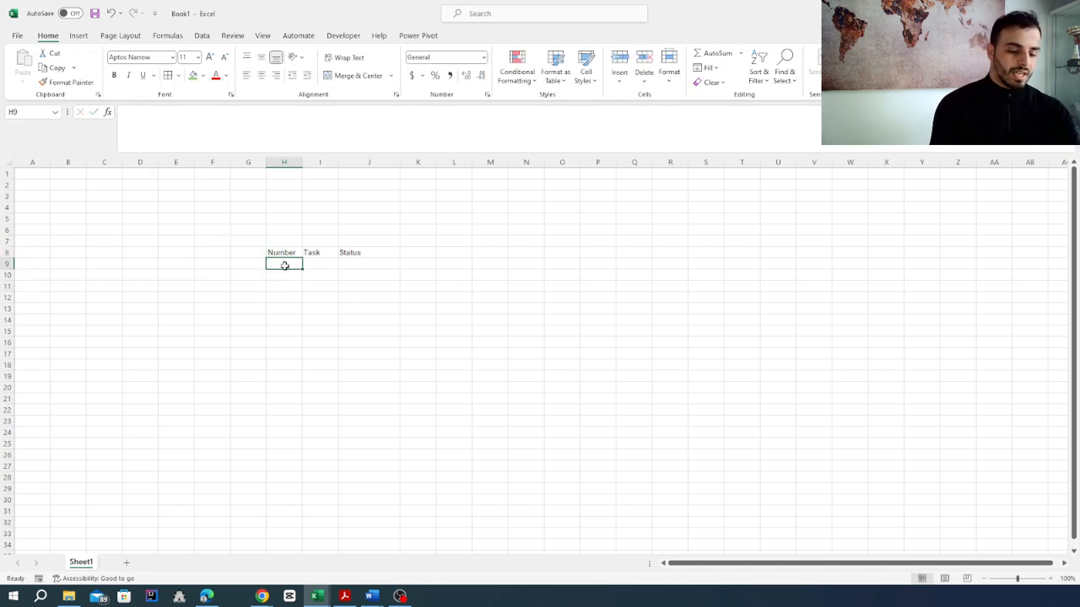
{"action": "type", "text": "1"}
{"action": "key", "text": "Return"}
{"action": "type", "text": "2"}
{"action": "key", "text": "Return"}
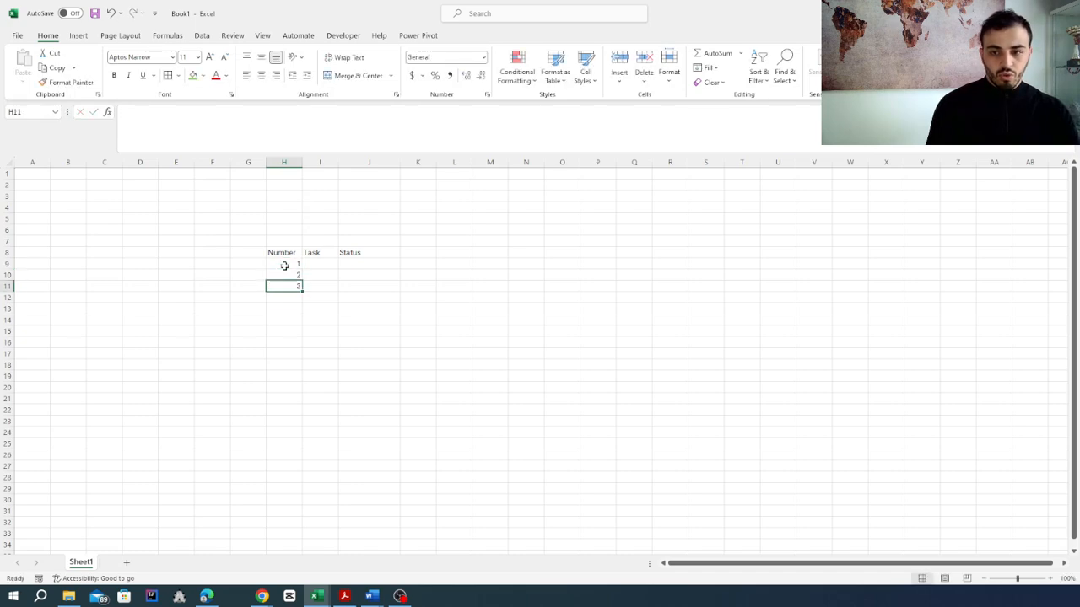
{"action": "type", "text": "3"}
{"action": "key", "text": "Return"}
Step: Widen the Task column and enter "do the dishes" as the first task in cell I9
{"action": "key", "text": "Right"}
{"action": "key", "text": "Up"}
{"action": "key", "text": "Up"}
{"action": "key", "text": "Up"}
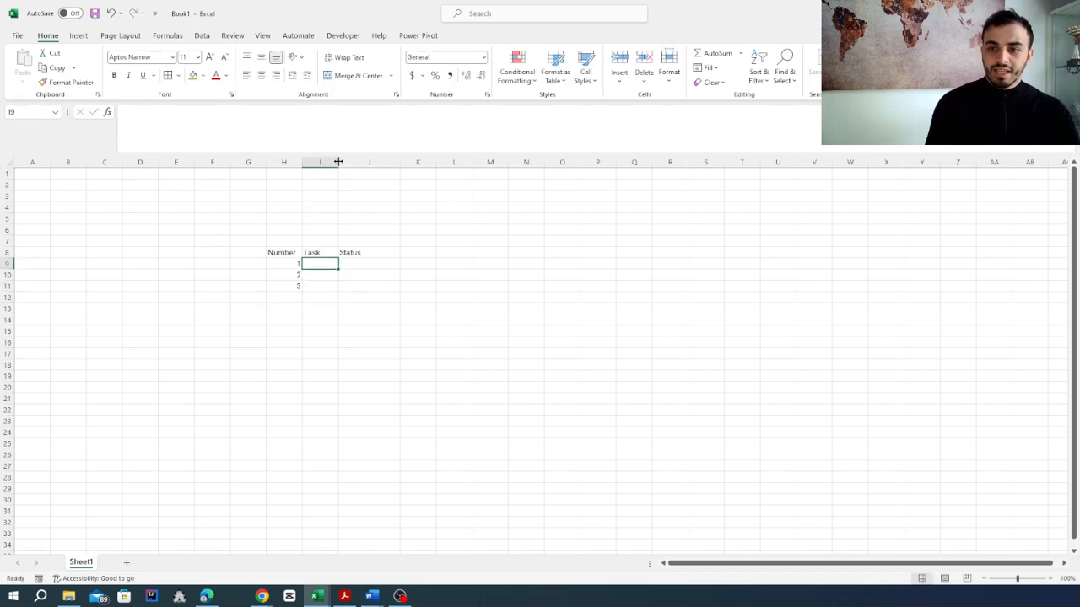
{"action": "left_click_drag", "start_coordinate": [339, 161], "coordinate": [367, 162]}
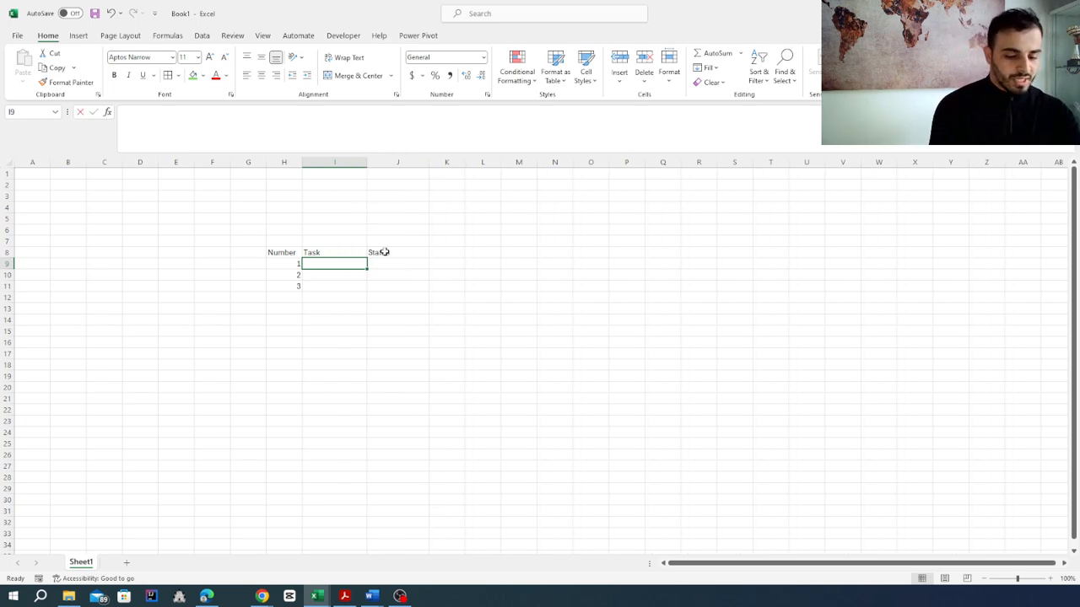
{"action": "type", "text": "do the dishes"}
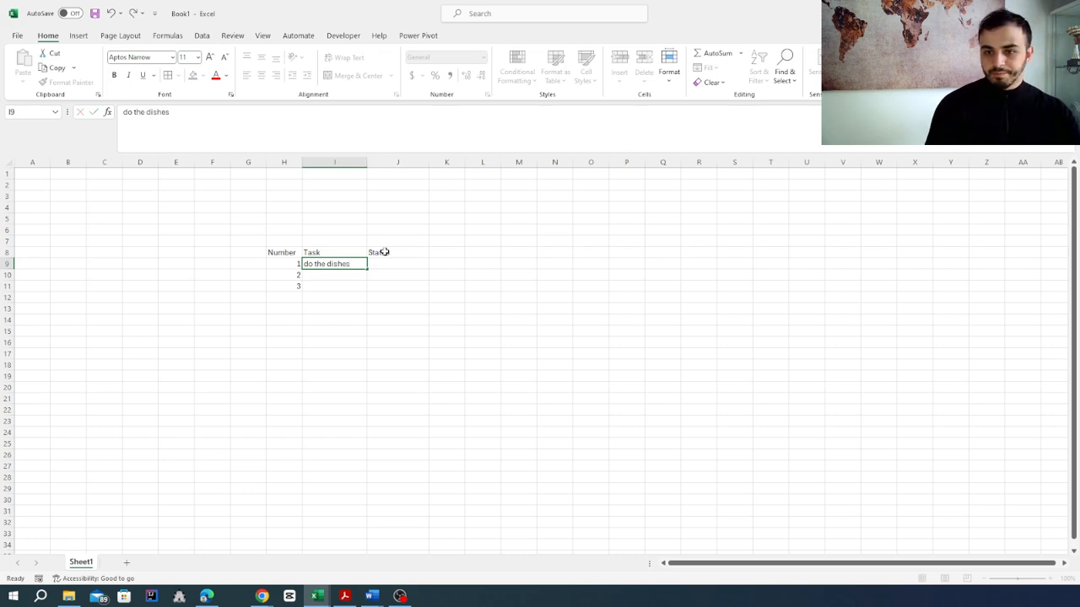
{"action": "key", "text": "ctrl+Return"}
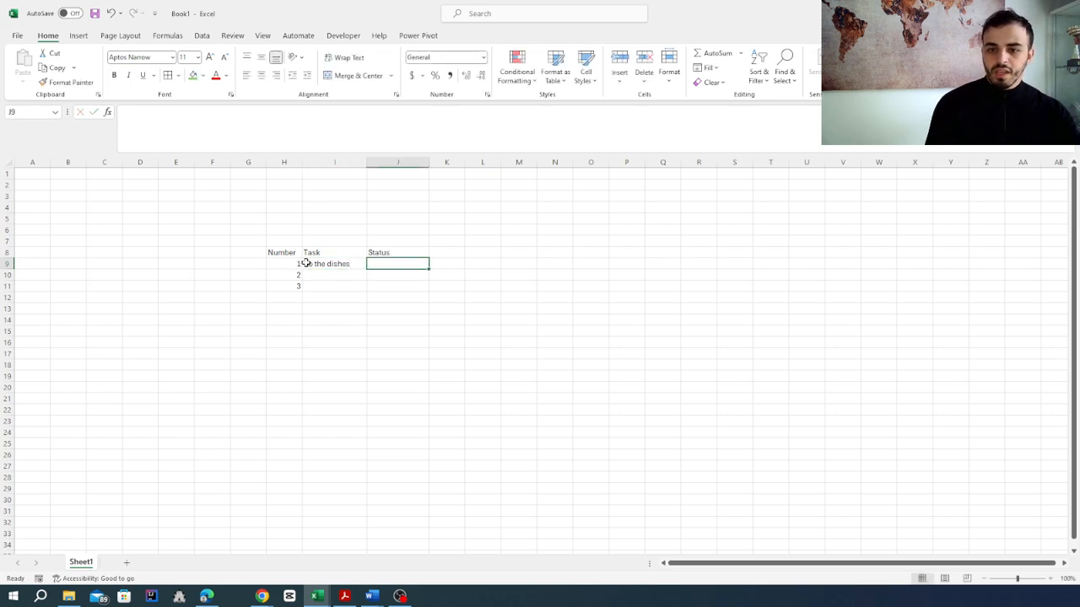
Step: Capitalize the first letter of the task in cell I9 so it reads "Do the dishes"
{"action": "left_click", "coordinate": [127, 109]}
{"action": "key", "text": "BackSpace"}
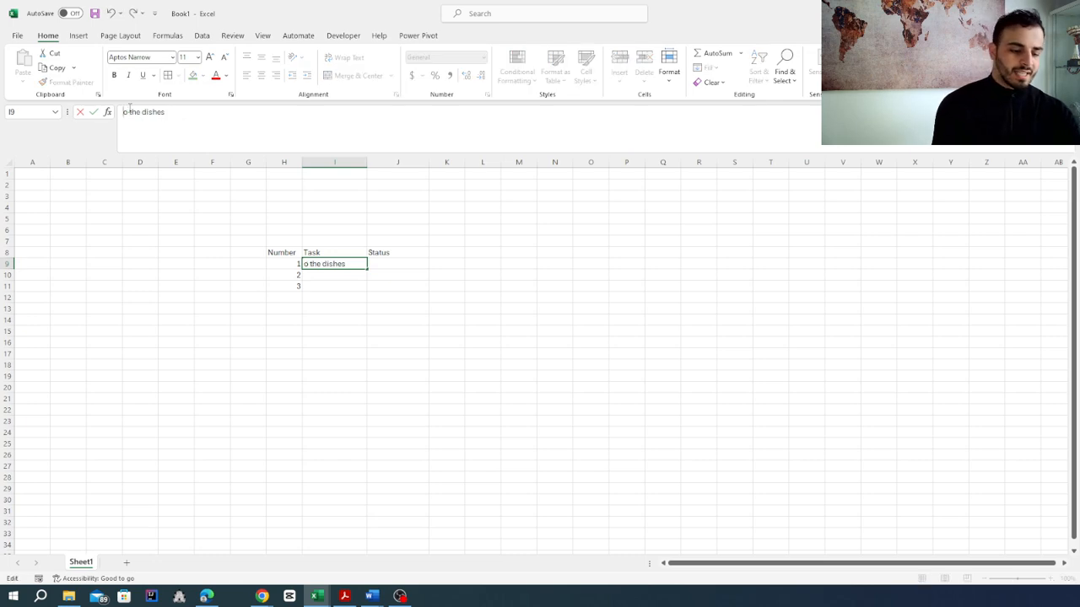
{"action": "type", "text": "D"}
Step: Enter "Done" as the status of the first task in cell J9
{"action": "left_click", "coordinate": [385, 264]}
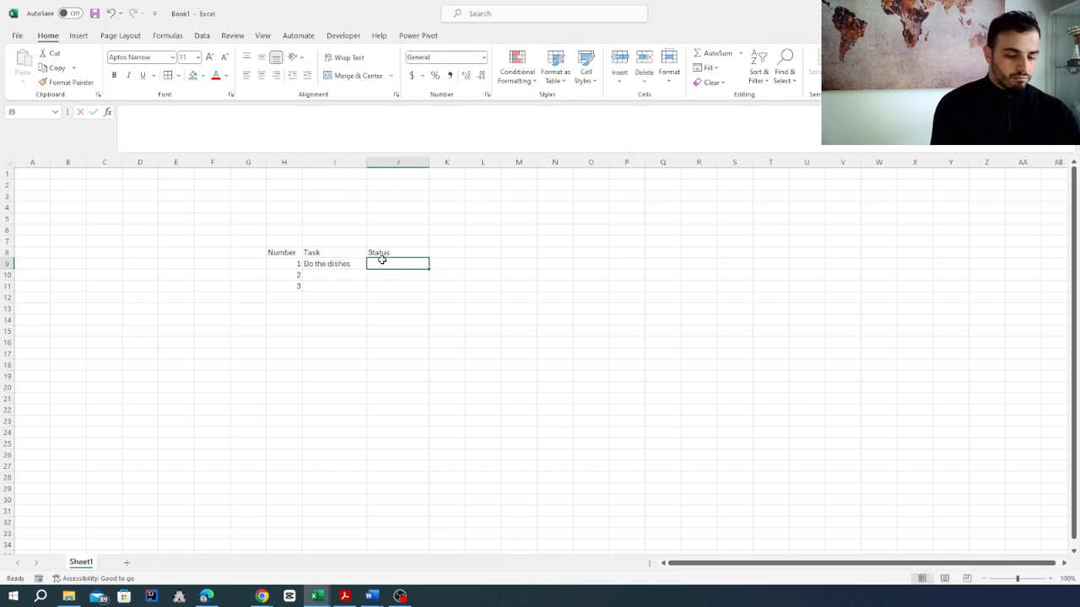
{"action": "type", "text": "Done"}
{"action": "key", "text": "Return"}
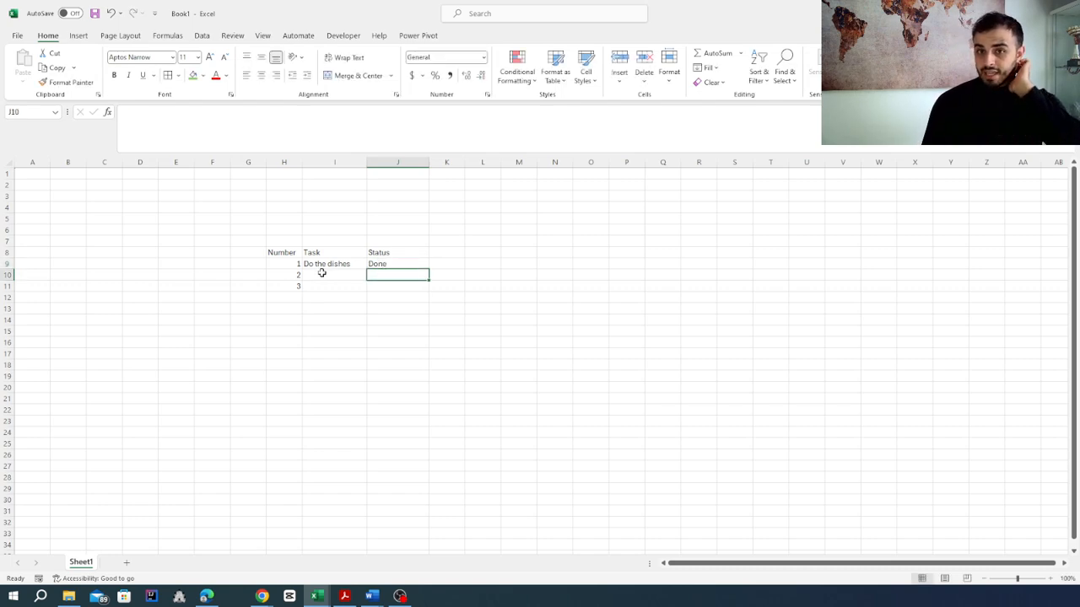
{"action": "mouse_move", "coordinate": [287, 264]}
{"action": "left_mouse_down"}
{"action": "mouse_move", "coordinate": [361, 266]}
{"action": "mouse_move", "coordinate": [295, 262]}
{"action": "left_mouse_up"}
{"action": "left_click", "coordinate": [395, 262]}
{"action": "left_click", "coordinate": [372, 275]}
Step: Start a new formula-based conditional formatting rule for cell J9 with the formula =J9="Done"
{"action": "left_click", "coordinate": [394, 267]}
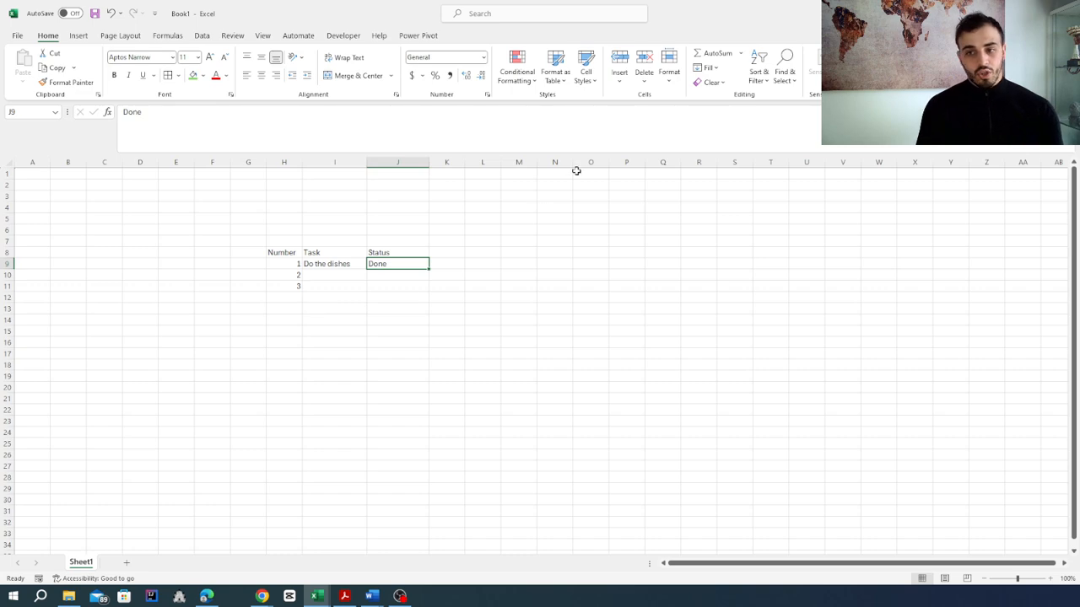
{"action": "left_click", "coordinate": [532, 81]}
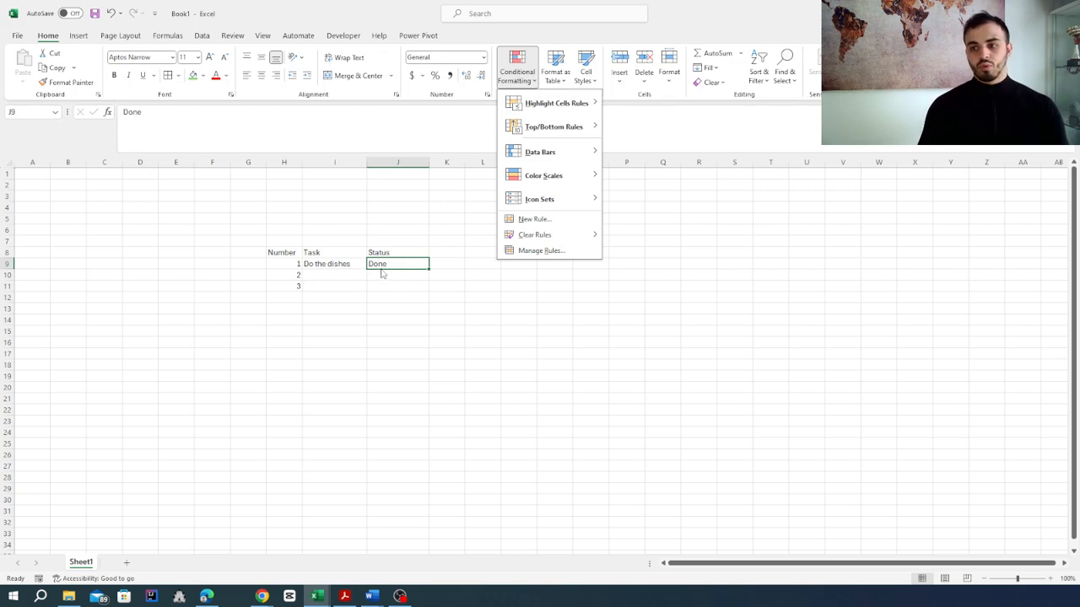
{"action": "left_click", "coordinate": [534, 220]}
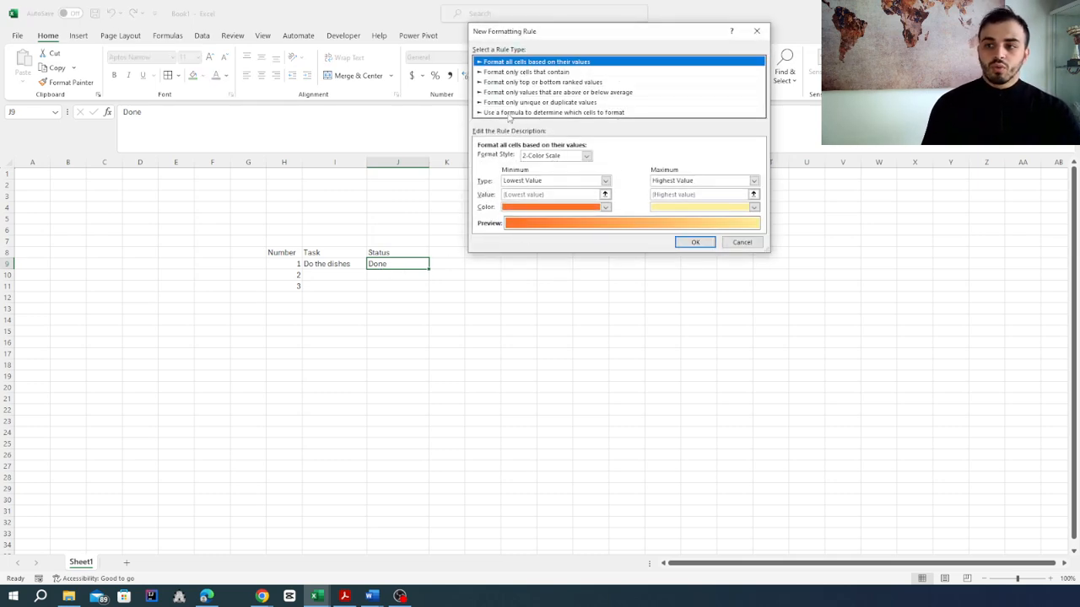
{"action": "left_click", "coordinate": [508, 113]}
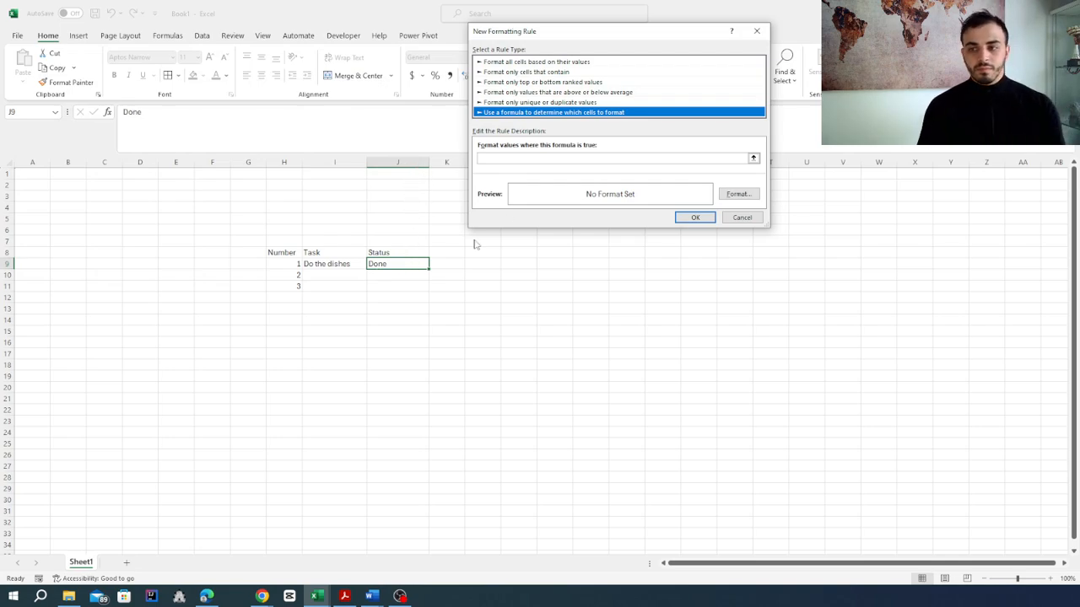
{"action": "left_click", "coordinate": [528, 158]}
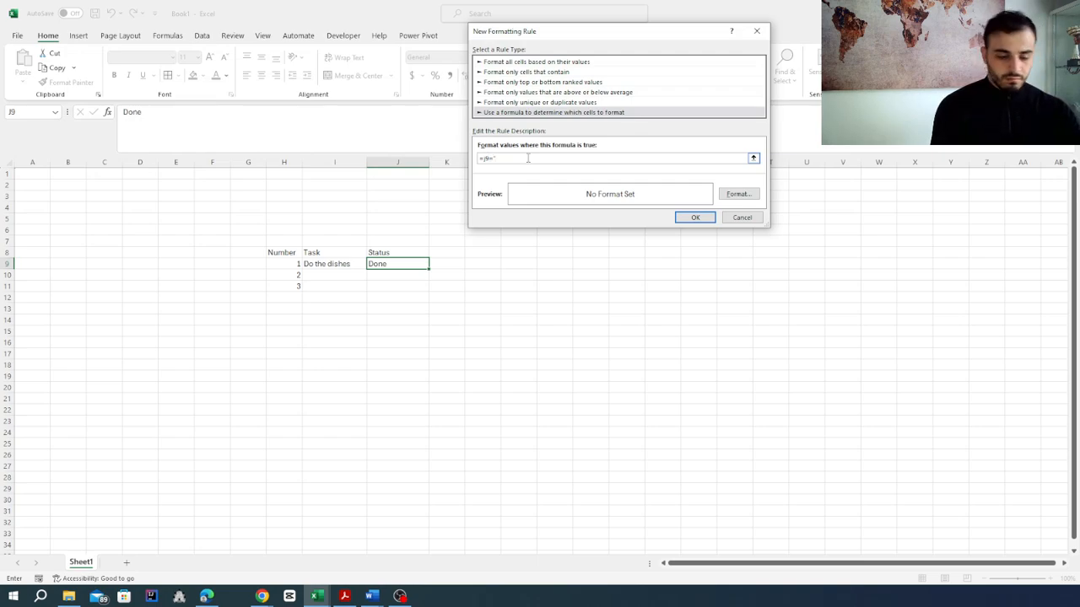
{"action": "type", "text": "=J9=\"Done"}
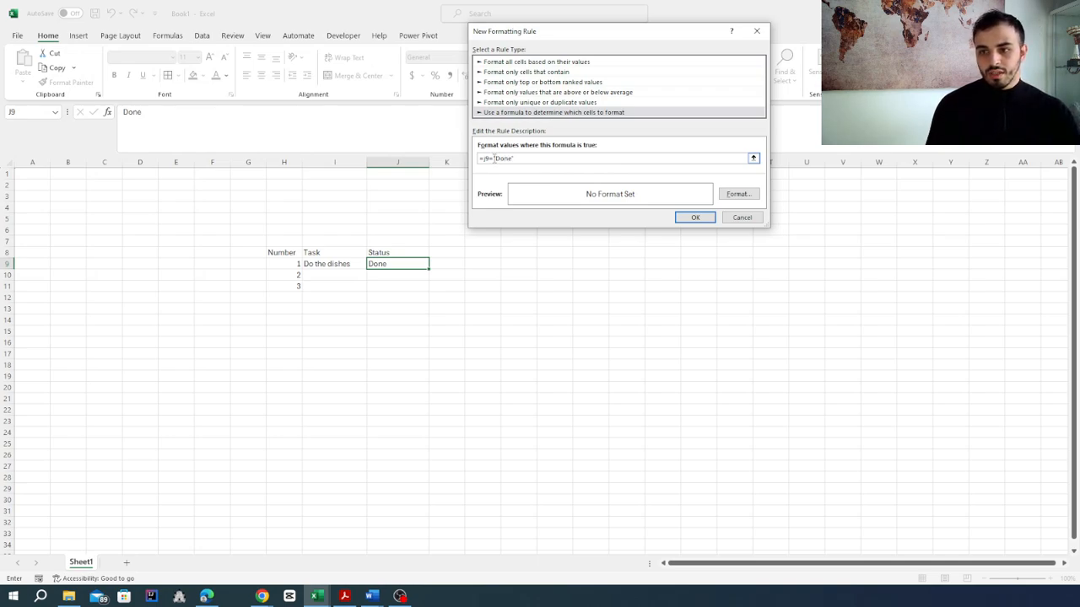
Step: Give the J9 rule a light green background fill and apply it
{"action": "left_click", "coordinate": [746, 197]}
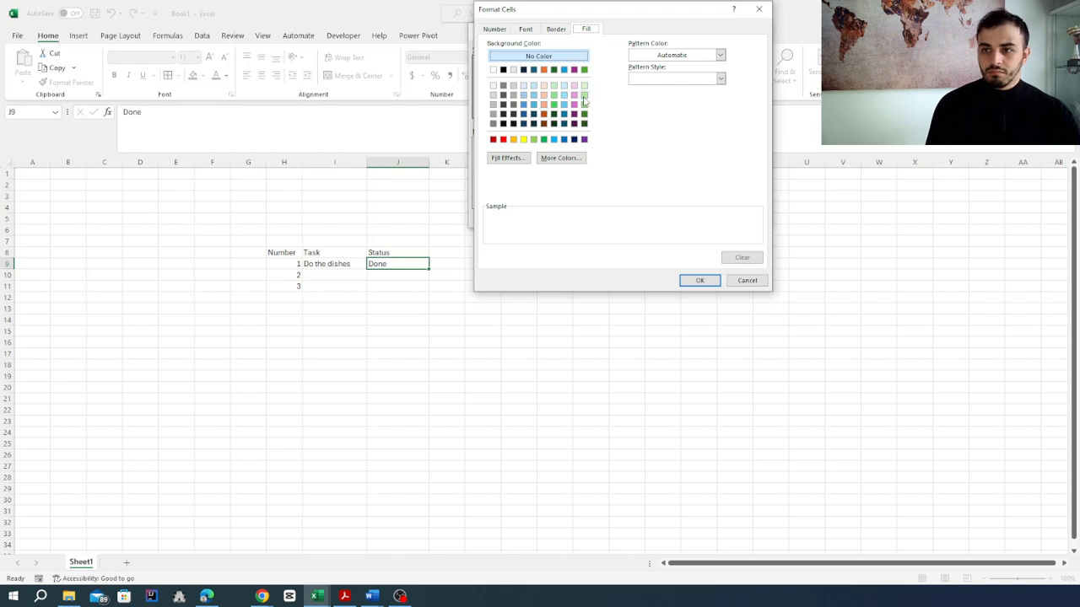
{"action": "left_click", "coordinate": [583, 98]}
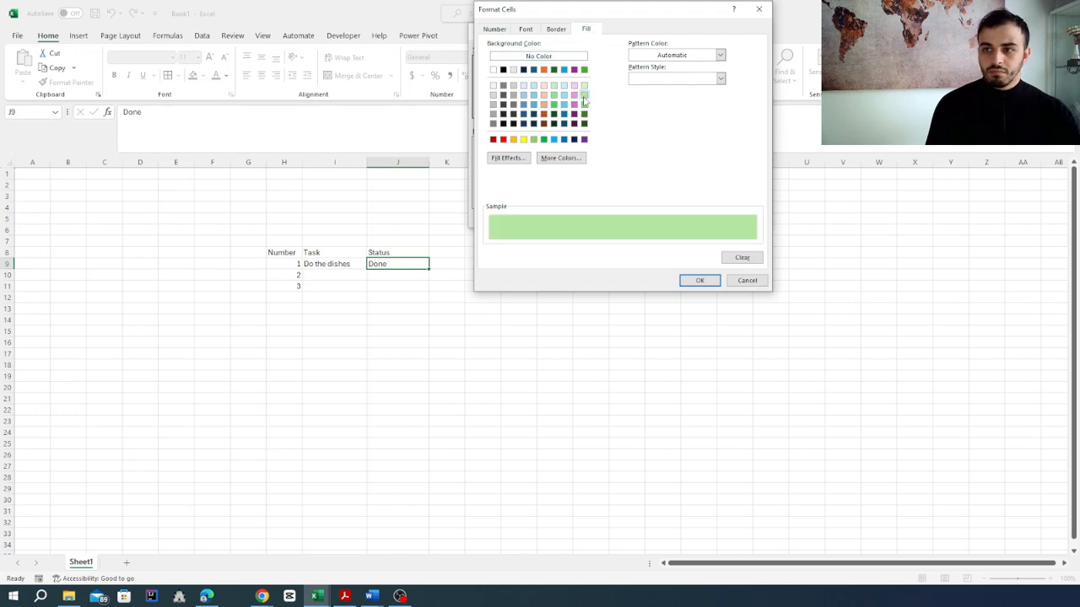
{"action": "left_click", "coordinate": [697, 280]}
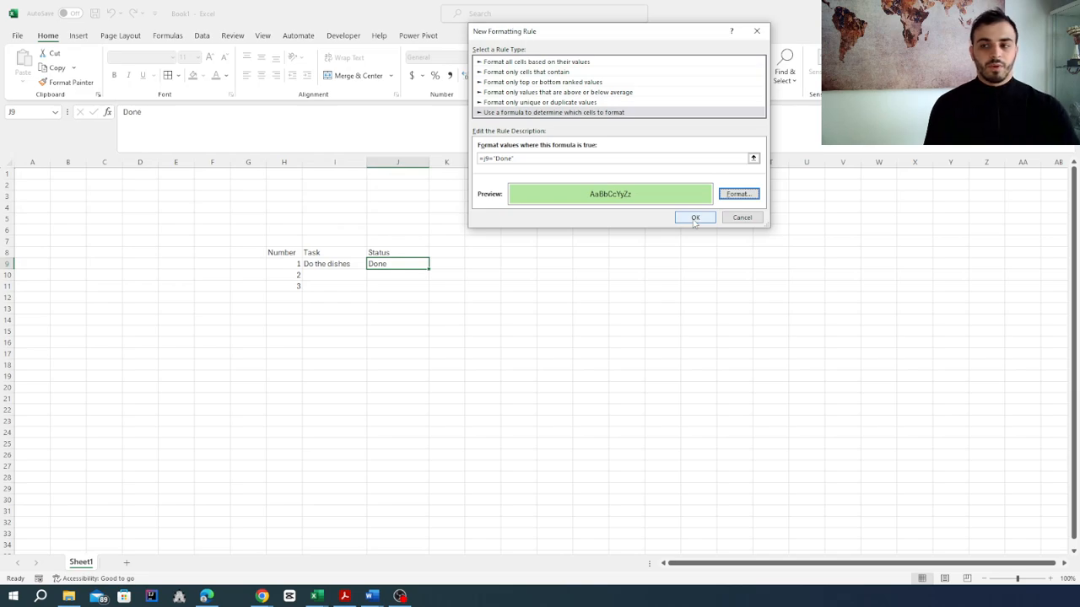
{"action": "left_click", "coordinate": [696, 218]}
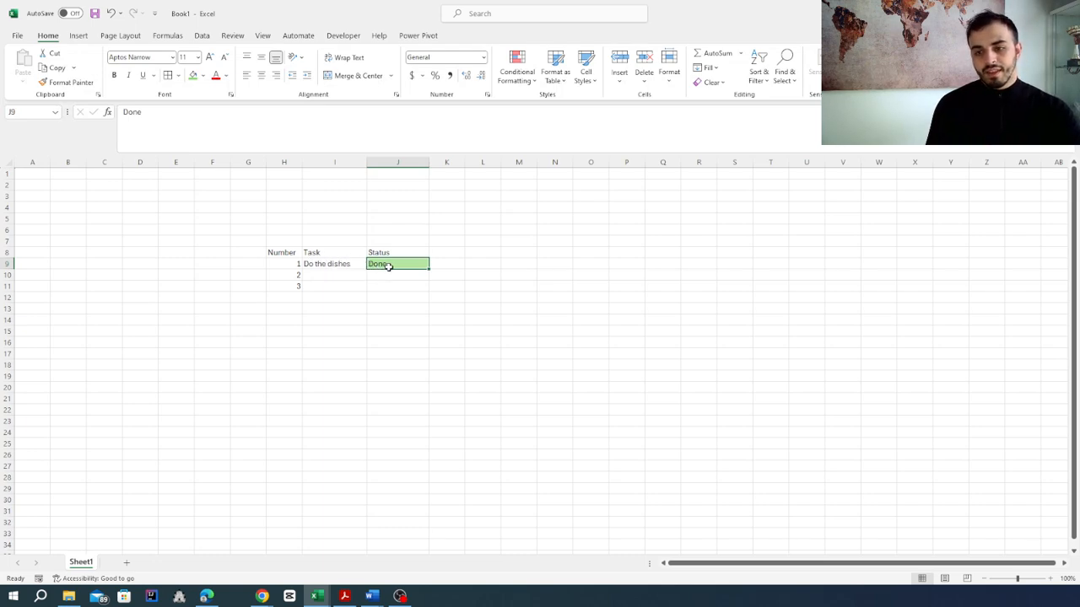
Step: Start a new formula-based conditional formatting rule for cell I9 with the formula =J9="Done"
{"action": "left_click", "coordinate": [326, 264]}
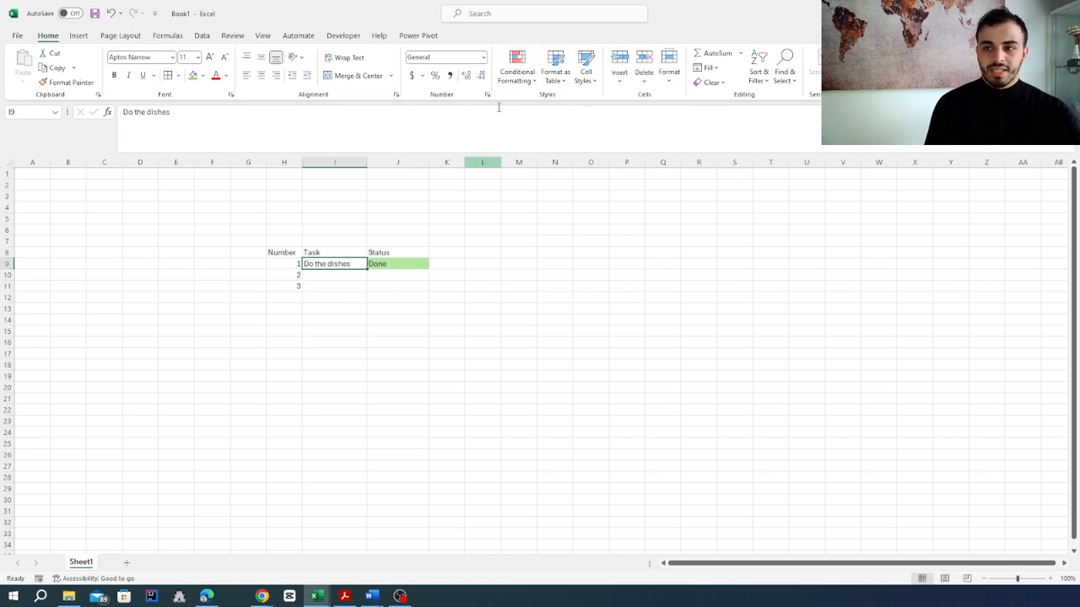
{"action": "left_click", "coordinate": [521, 80]}
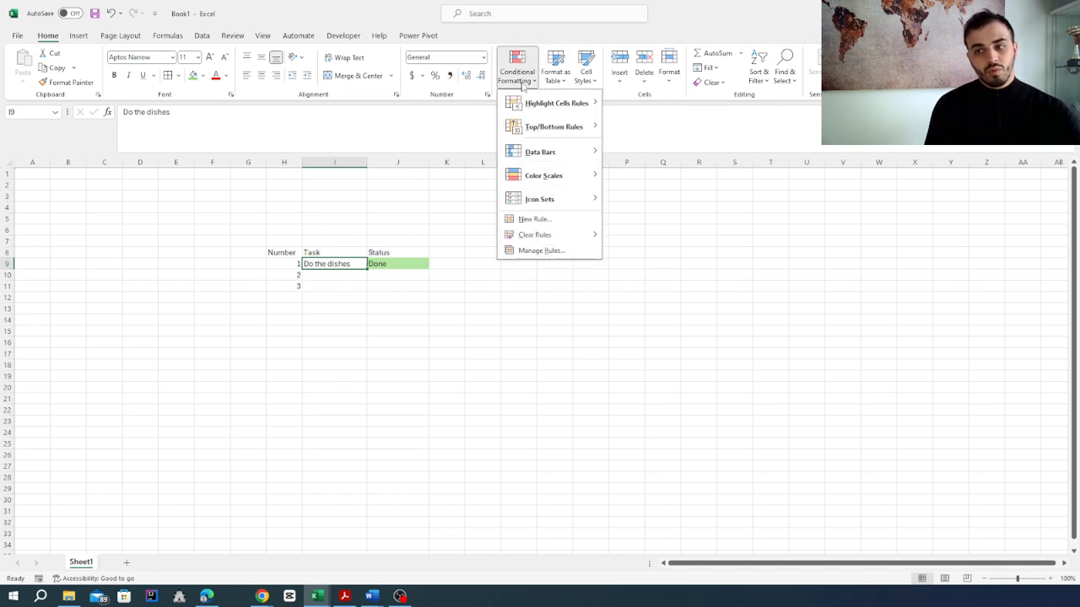
{"action": "left_click", "coordinate": [527, 220]}
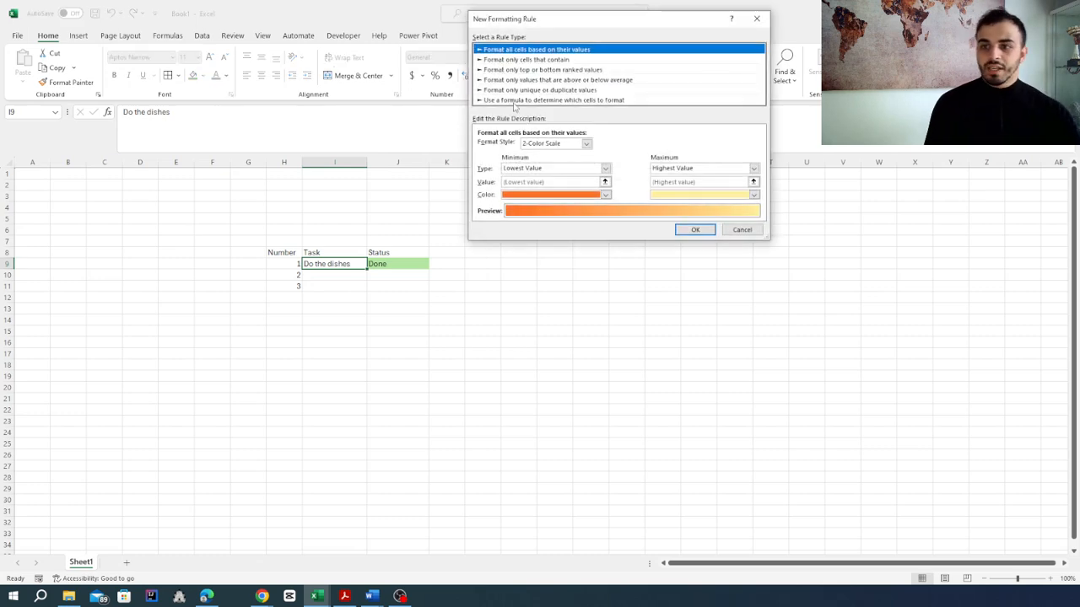
{"action": "left_click", "coordinate": [516, 100]}
{"action": "left_click", "coordinate": [533, 147]}
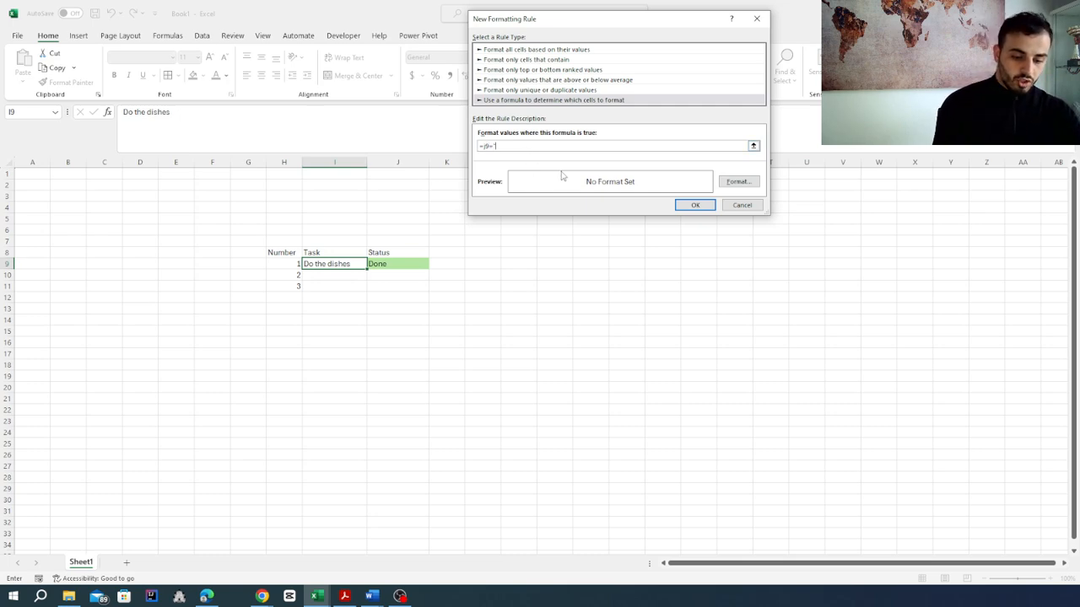
{"action": "type", "text": "Done"}
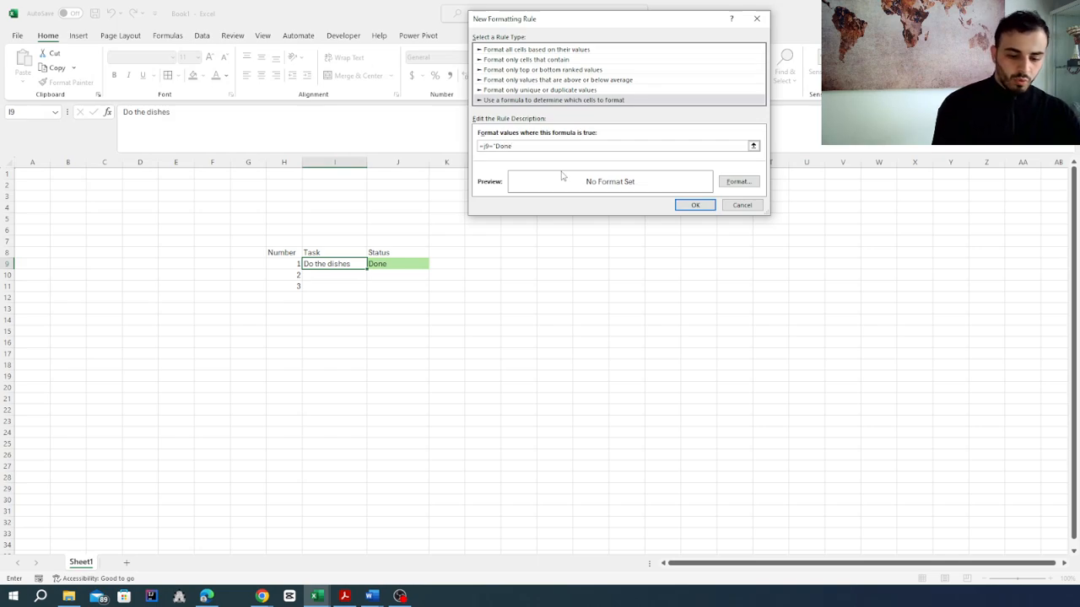
Step: Give the I9 rule a light green background fill and apply it
{"action": "left_click", "coordinate": [739, 182]}
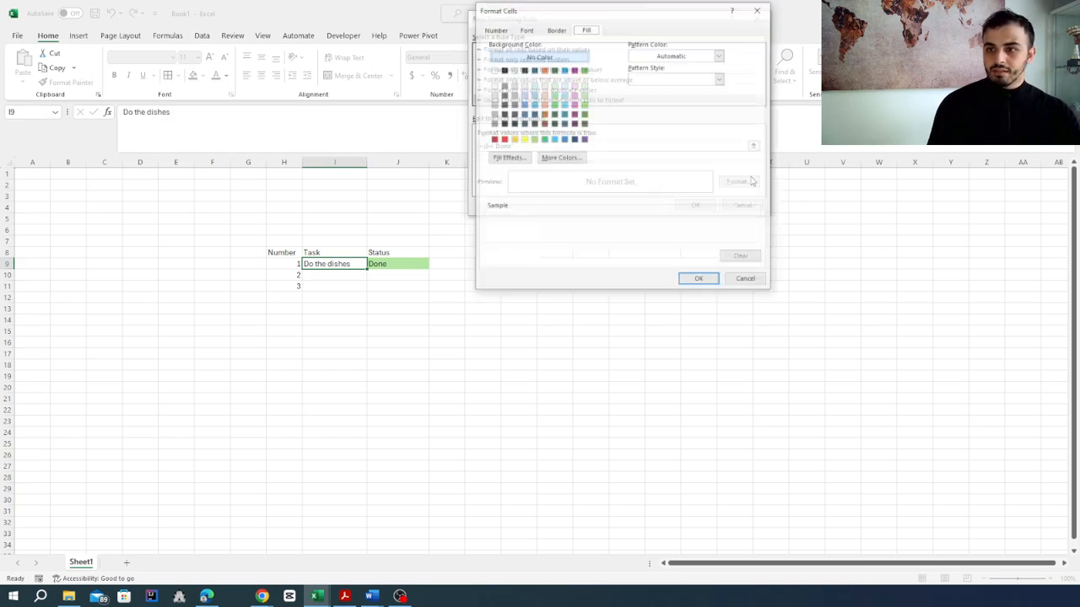
{"action": "left_click", "coordinate": [583, 104]}
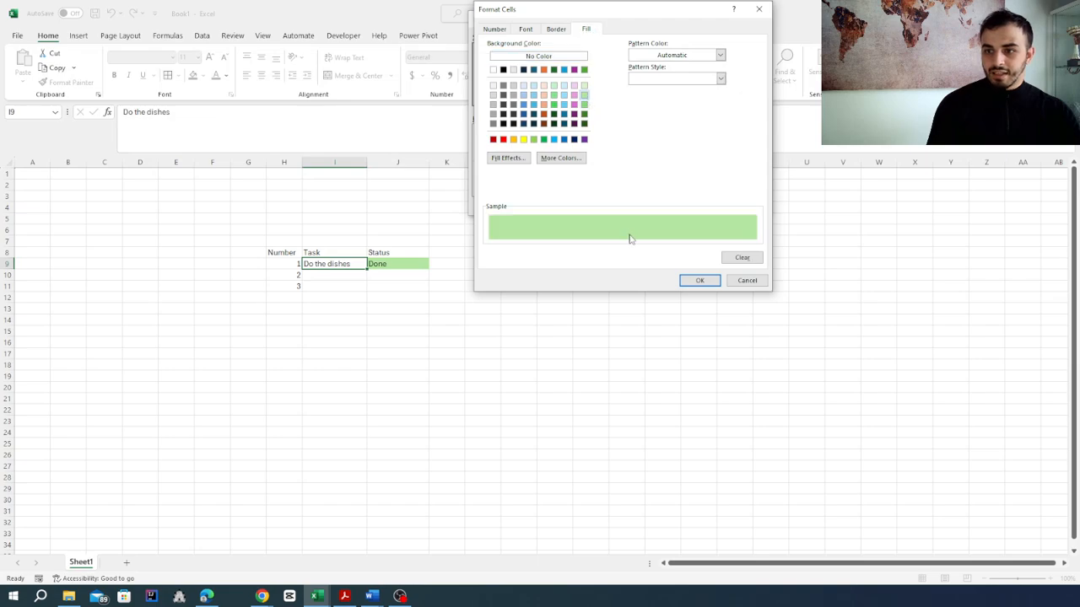
{"action": "left_click", "coordinate": [695, 280]}
{"action": "left_click", "coordinate": [695, 205]}
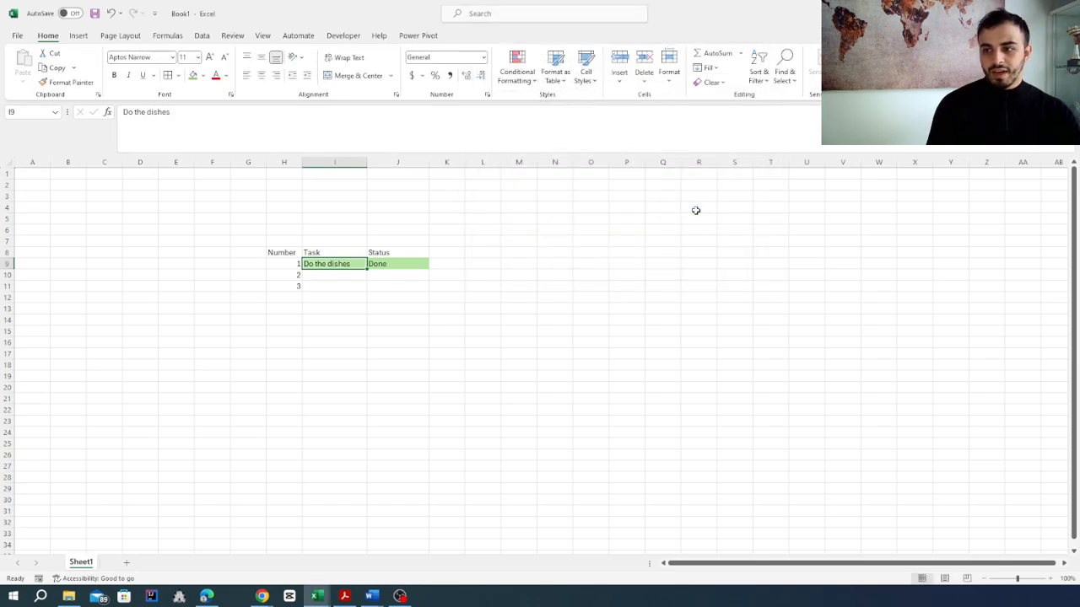
{"action": "left_click", "coordinate": [339, 294]}
Step: Test the rules by clearing the first task's status in cell J9 and entering "Done" again
{"action": "left_click", "coordinate": [391, 264]}
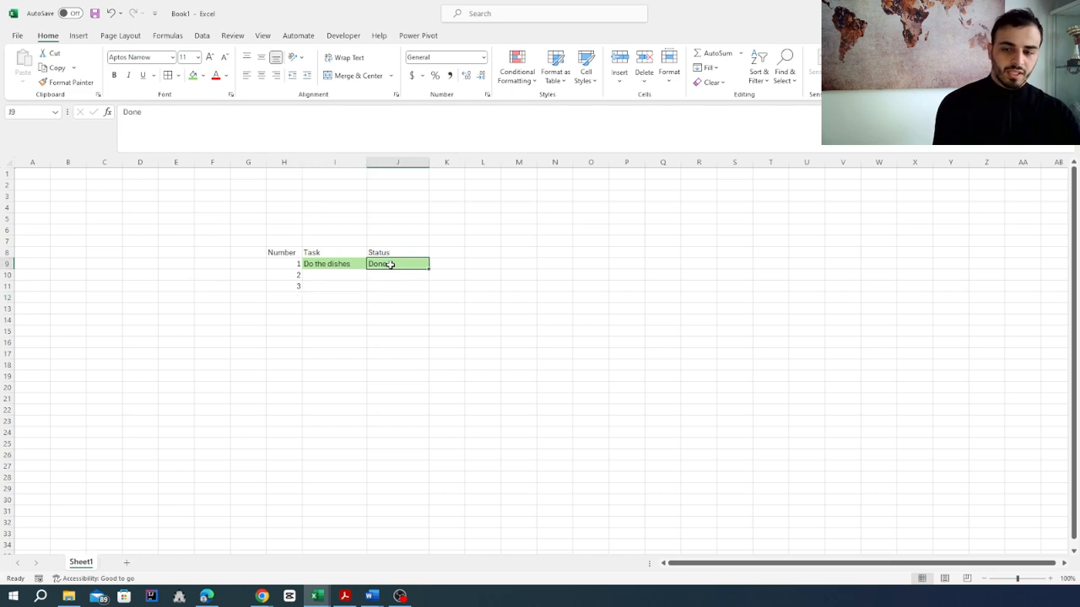
{"action": "key", "text": "Delete"}
{"action": "type", "text": "Done"}
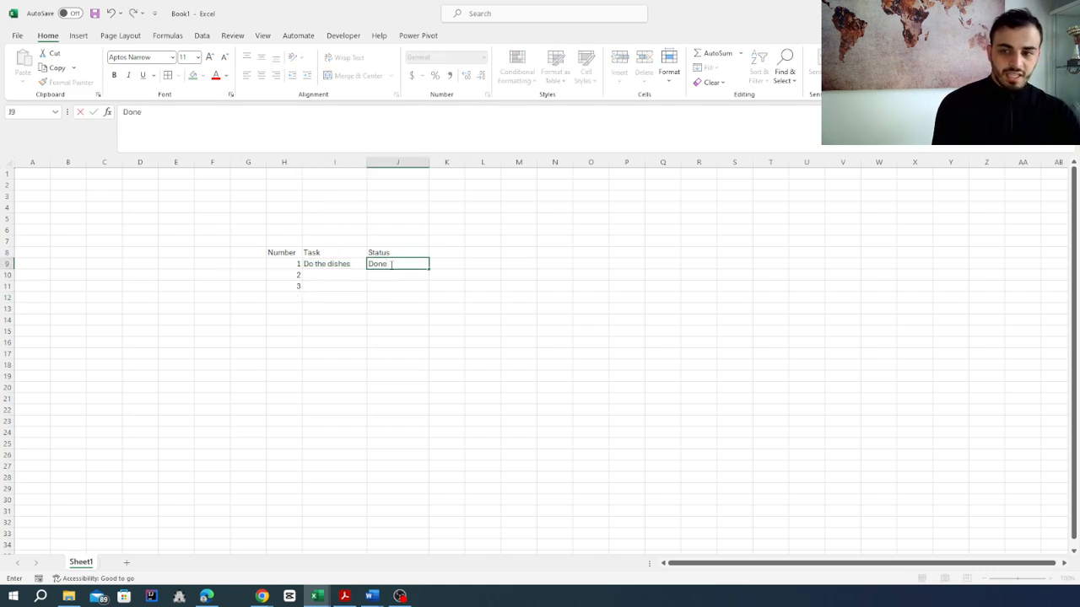
{"action": "key", "text": "Return"}
Step: Start a new formula-based conditional formatting rule for cell H9 with the formula =j9="Done"
{"action": "left_click", "coordinate": [291, 263]}
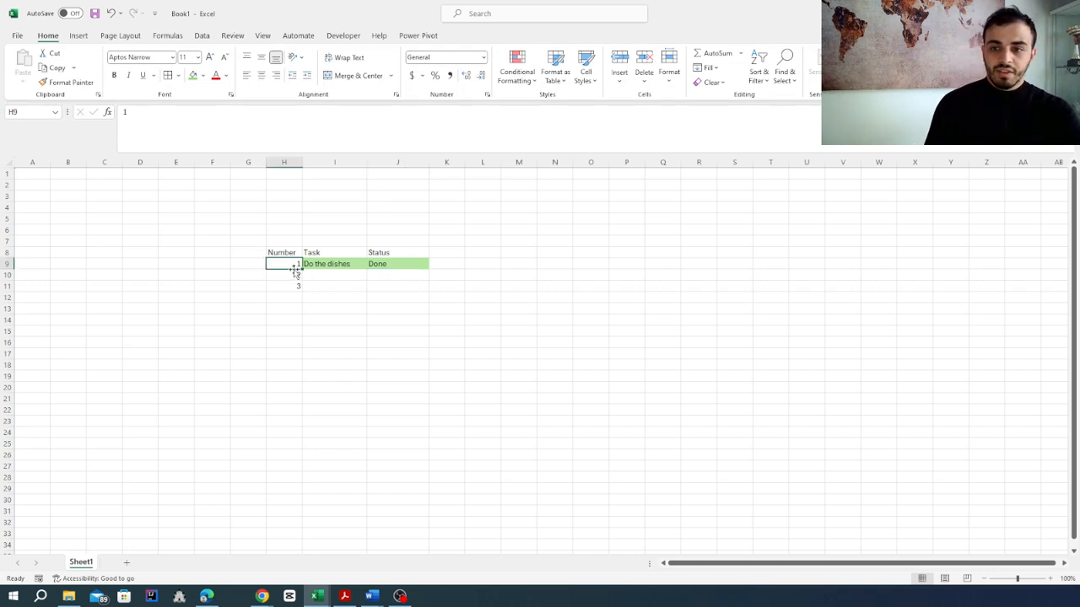
{"action": "left_click", "coordinate": [512, 87]}
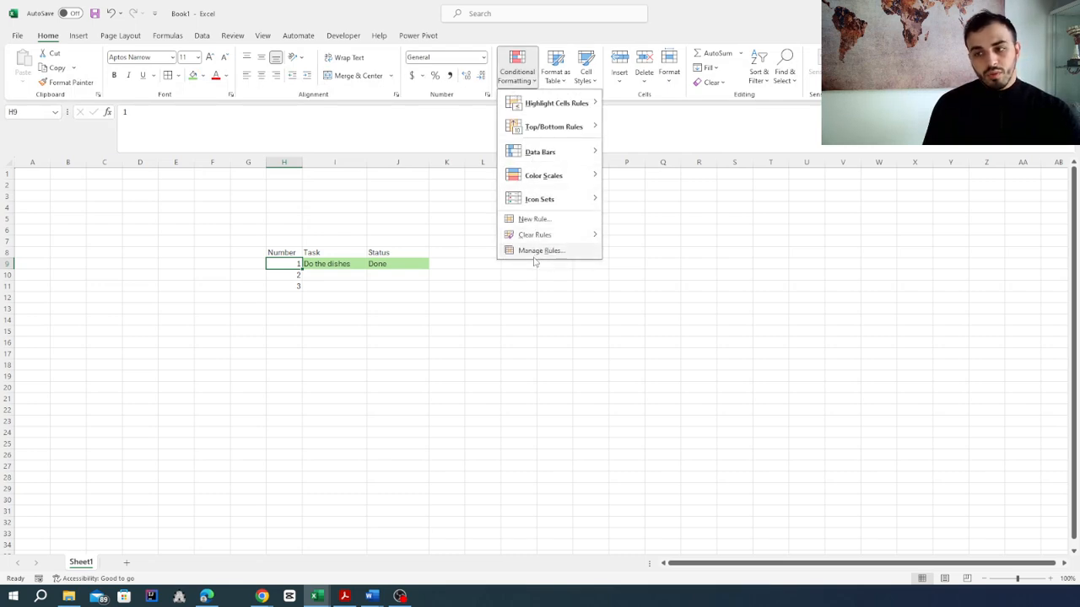
{"action": "left_click", "coordinate": [530, 221]}
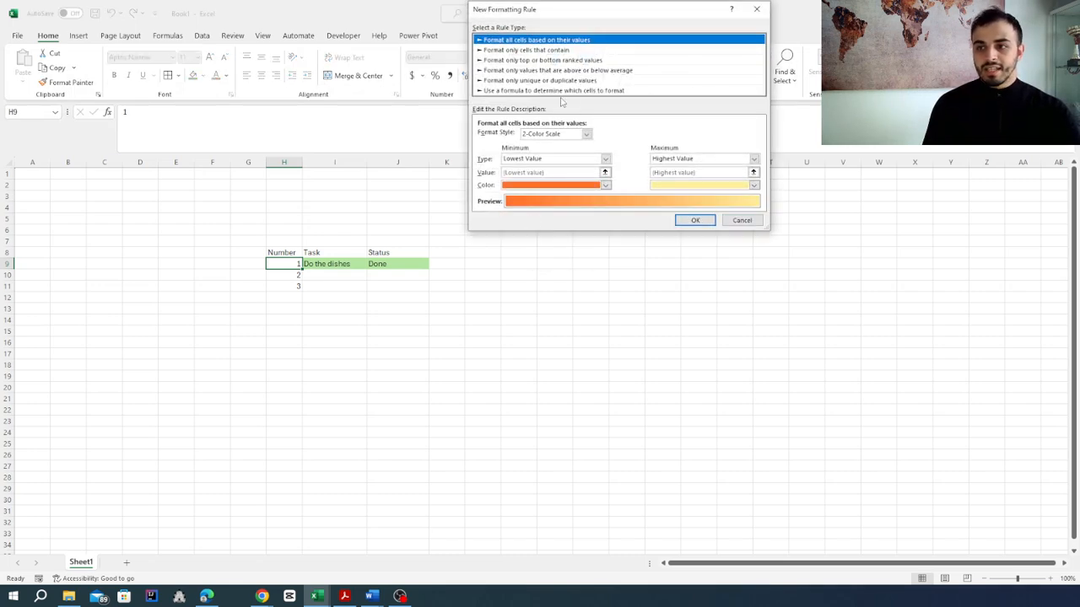
{"action": "left_click", "coordinate": [545, 91]}
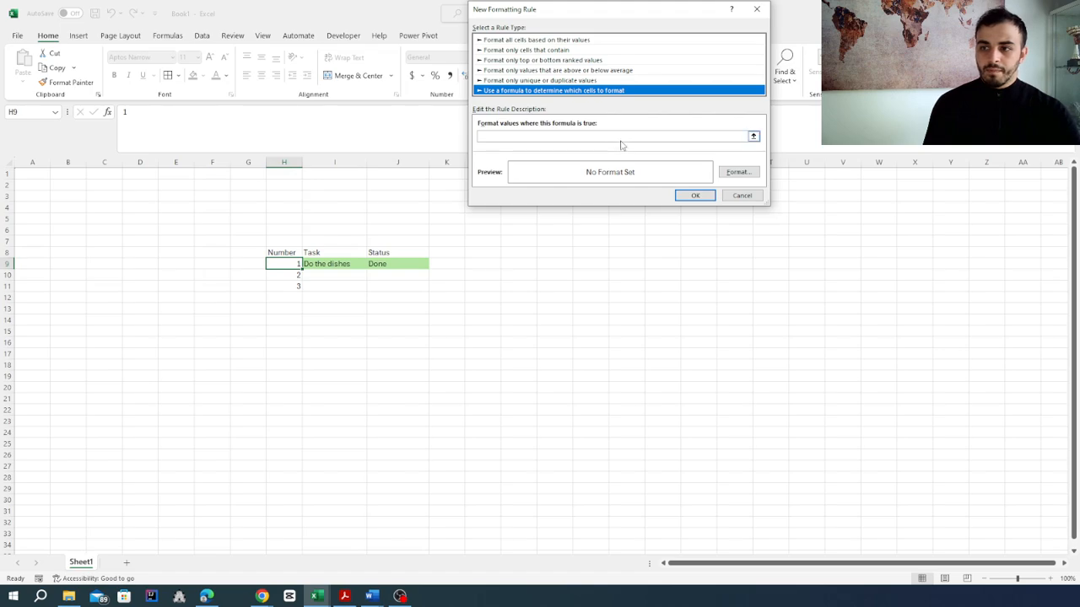
{"action": "left_click", "coordinate": [619, 135]}
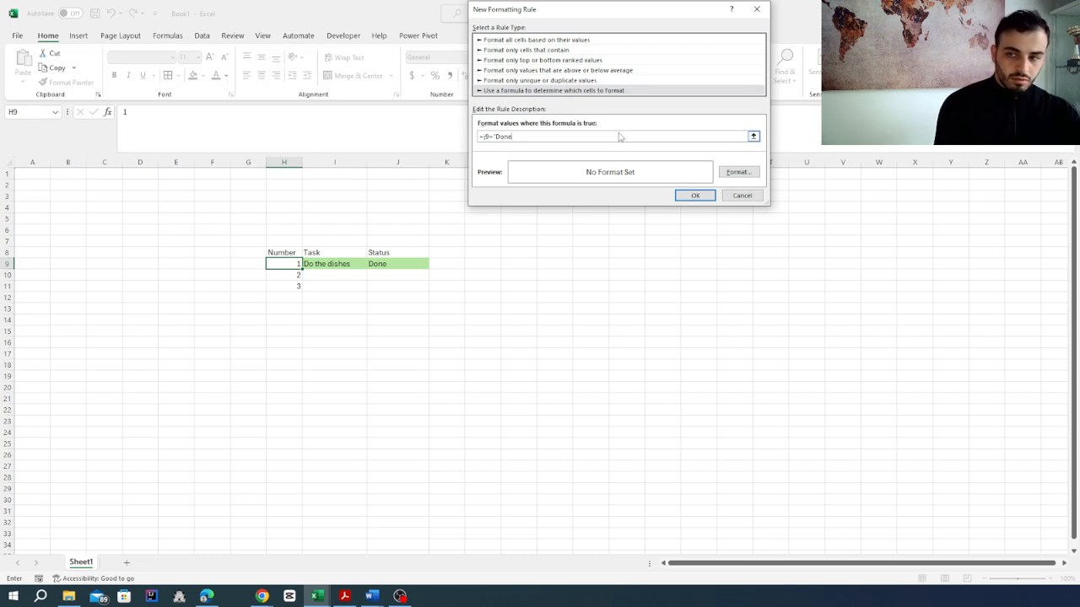
Step: Give the H9 rule a light green background fill and apply it
{"action": "left_click", "coordinate": [728, 172]}
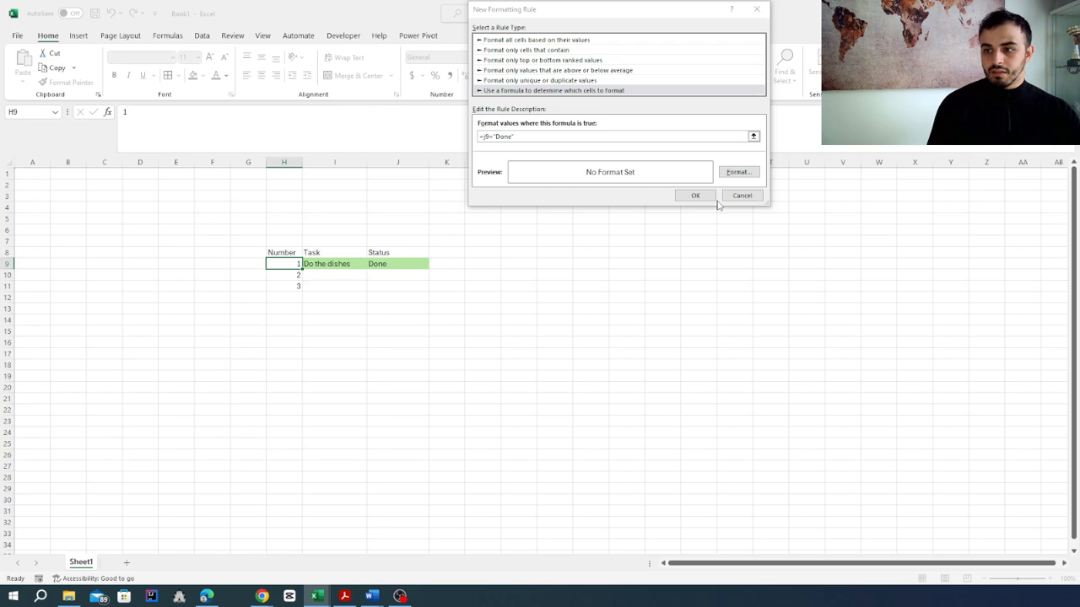
{"action": "left_click", "coordinate": [584, 94]}
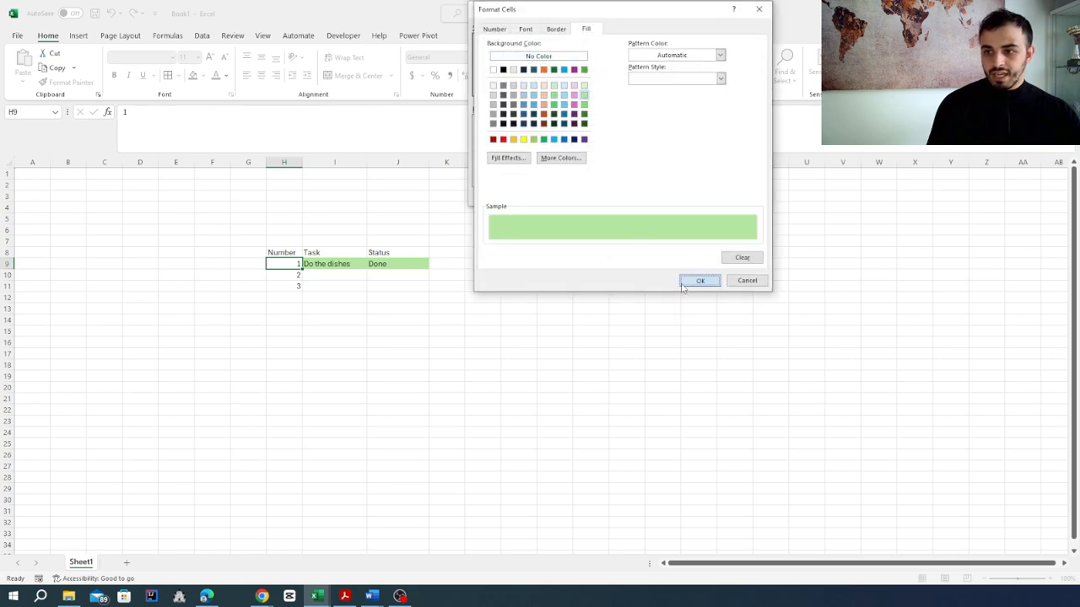
{"action": "left_click", "coordinate": [697, 281]}
{"action": "left_click", "coordinate": [695, 195]}
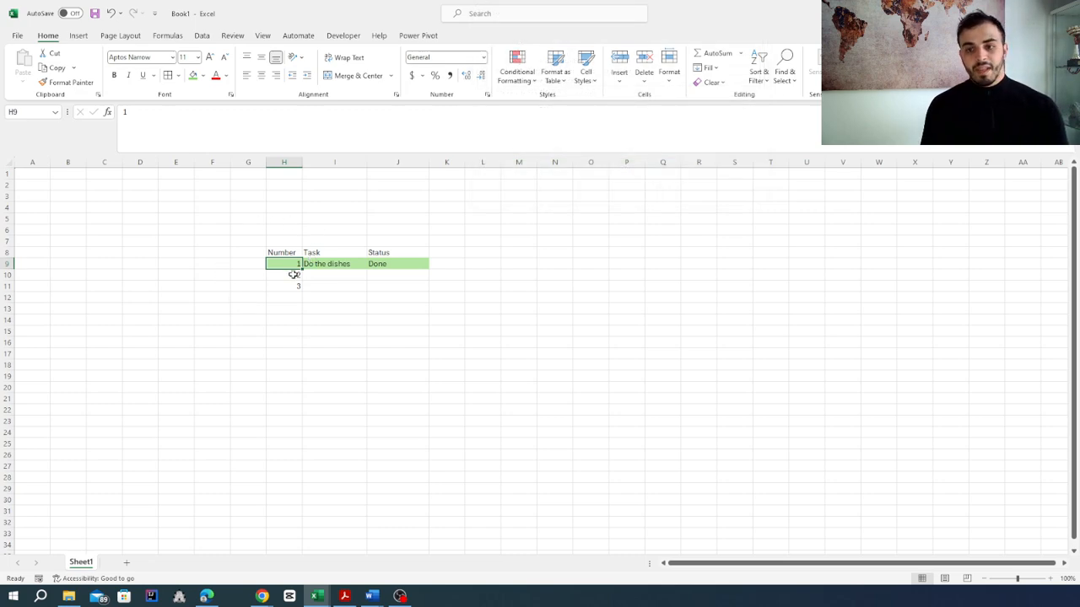
Step: Start a second formula-based conditional formatting rule for cell J9 with the formula =j9="not done"
{"action": "left_click", "coordinate": [391, 267]}
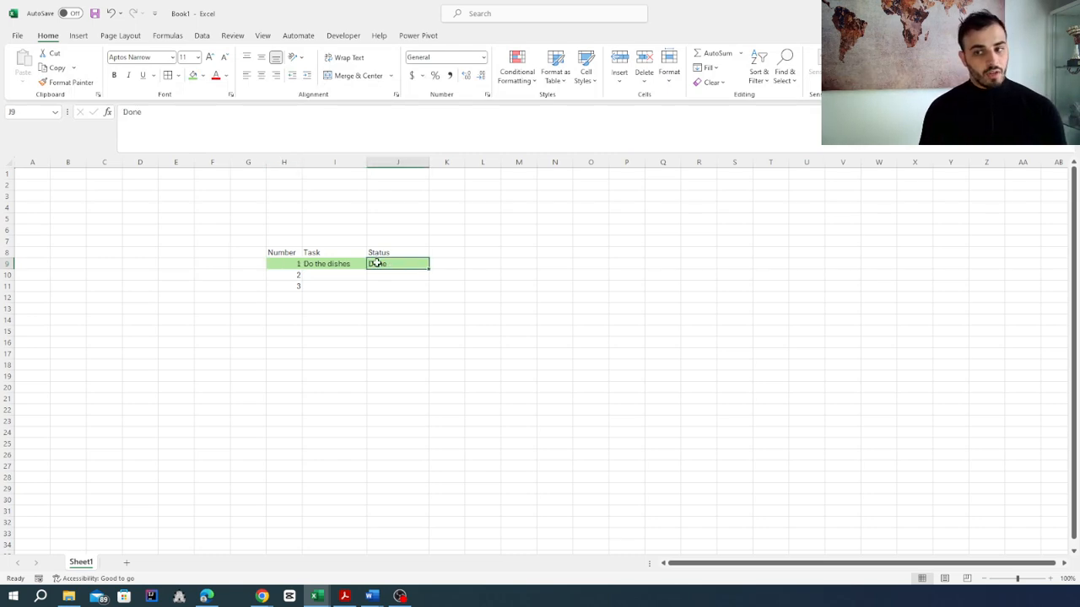
{"action": "left_click", "coordinate": [517, 76]}
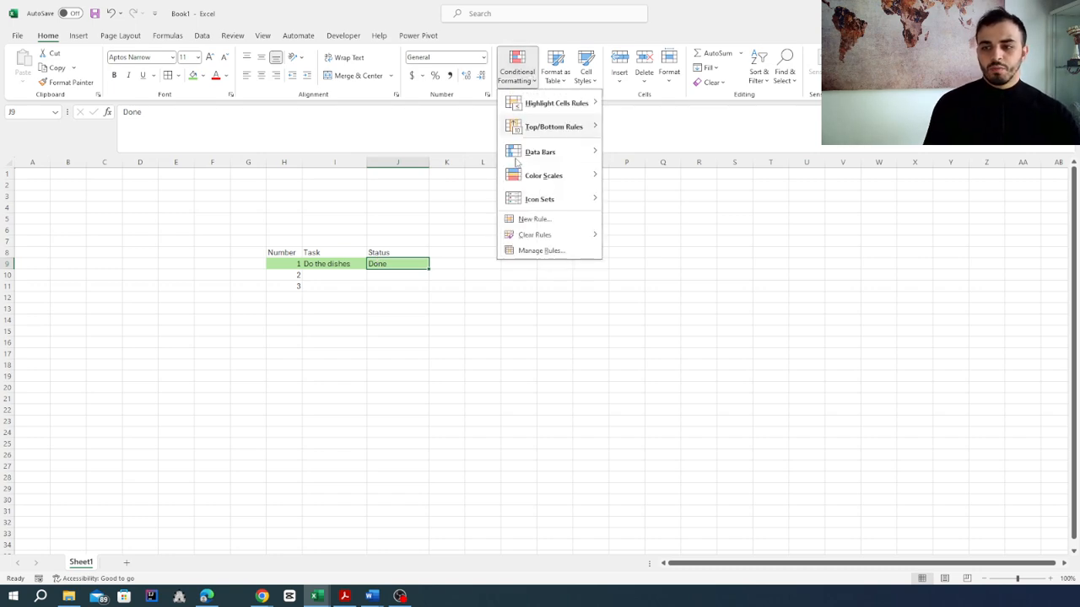
{"action": "left_click", "coordinate": [523, 220]}
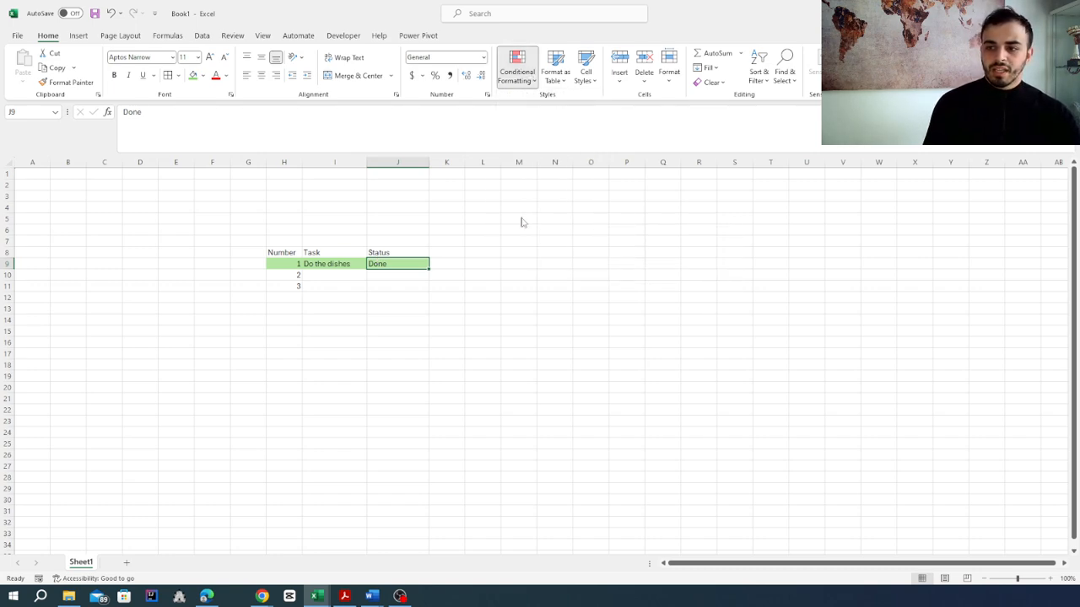
{"action": "left_click", "coordinate": [531, 90]}
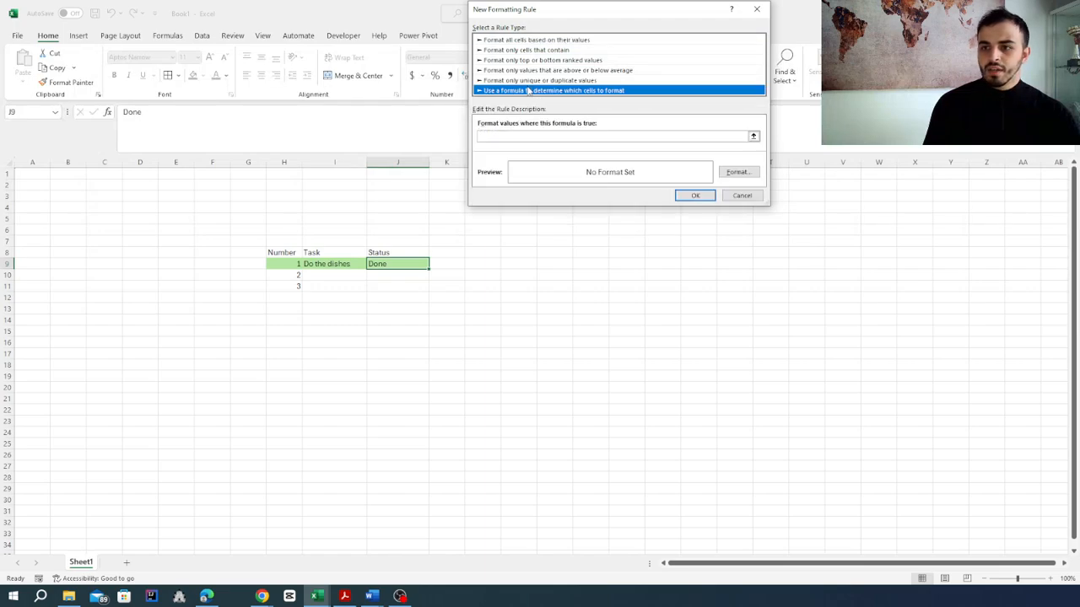
{"action": "left_click", "coordinate": [518, 135]}
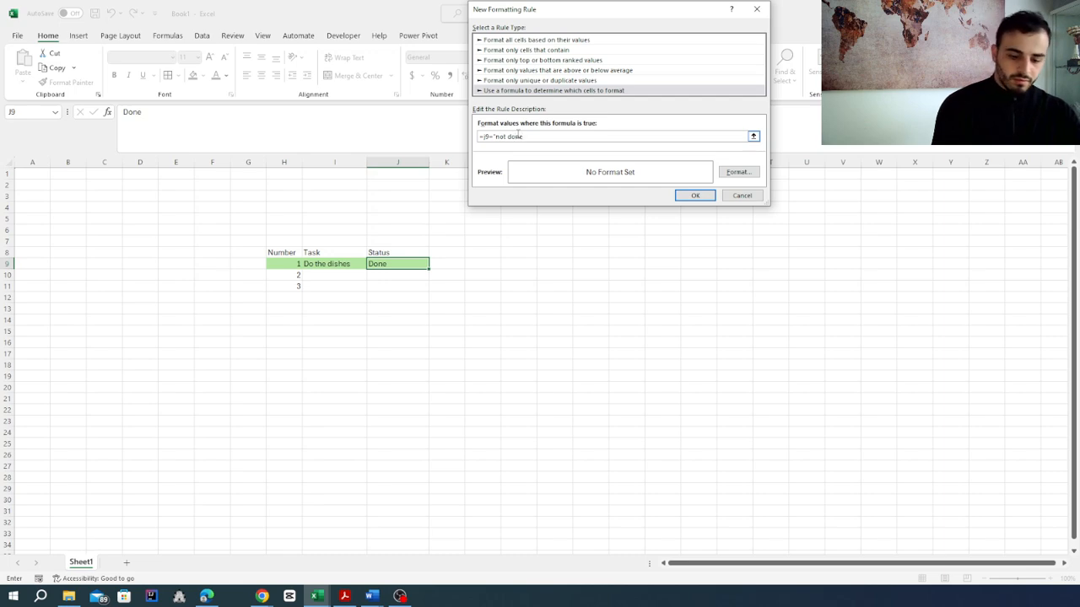
Step: Give the "not done" rule of cell J9 a light orange background fill and apply it
{"action": "left_click", "coordinate": [742, 173]}
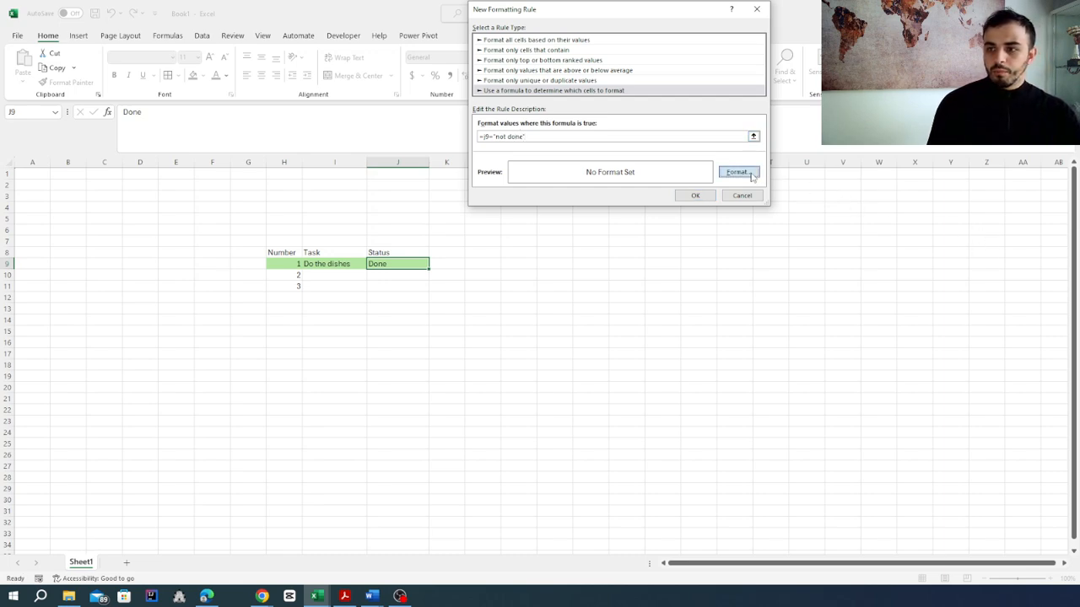
{"action": "left_click", "coordinate": [543, 105]}
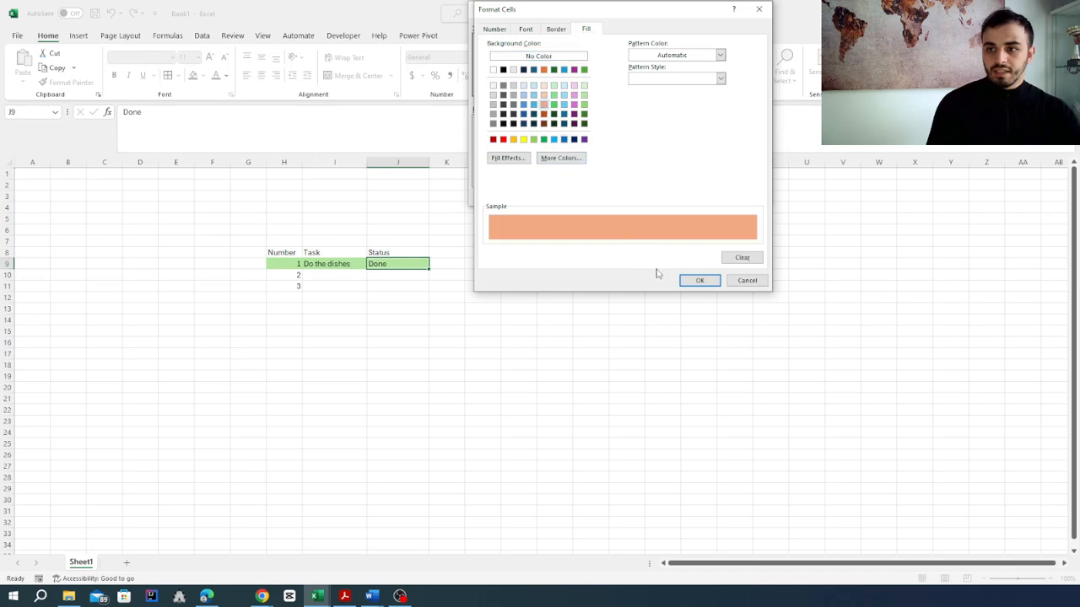
{"action": "left_click", "coordinate": [699, 281]}
{"action": "left_click", "coordinate": [694, 194]}
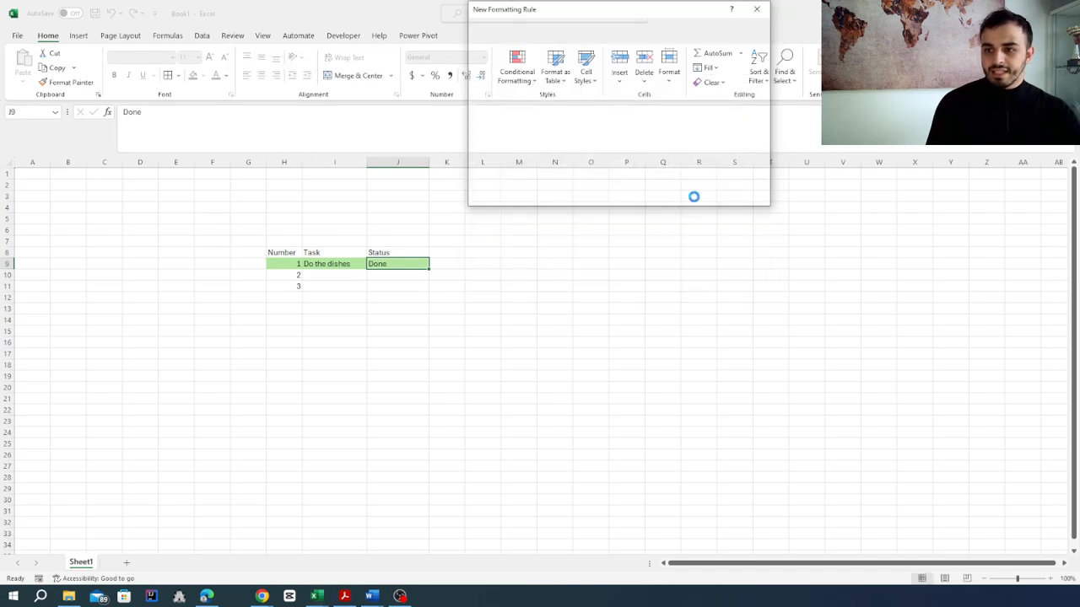
Step: Change the first task's status in cell J9 to "not done"
{"action": "double_click", "coordinate": [398, 264]}
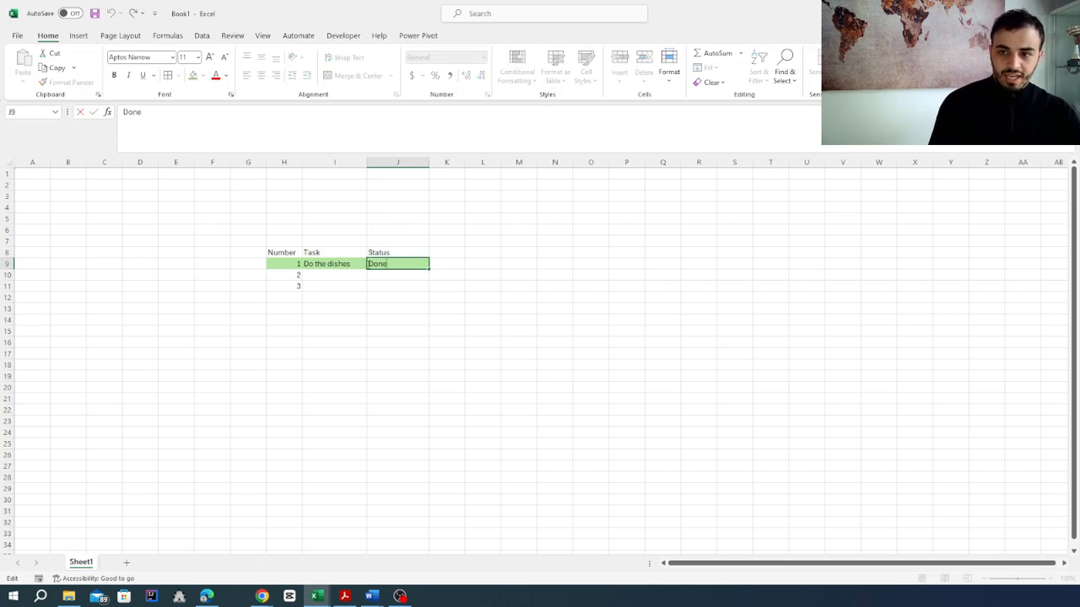
{"action": "key", "text": "BackSpace"}
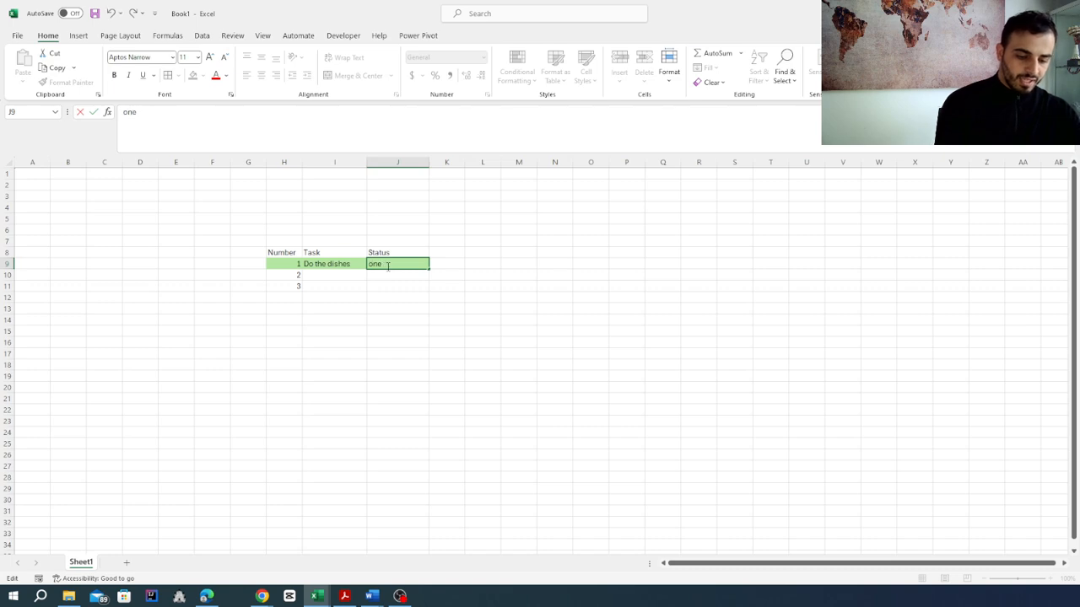
{"action": "key", "text": "Return"}
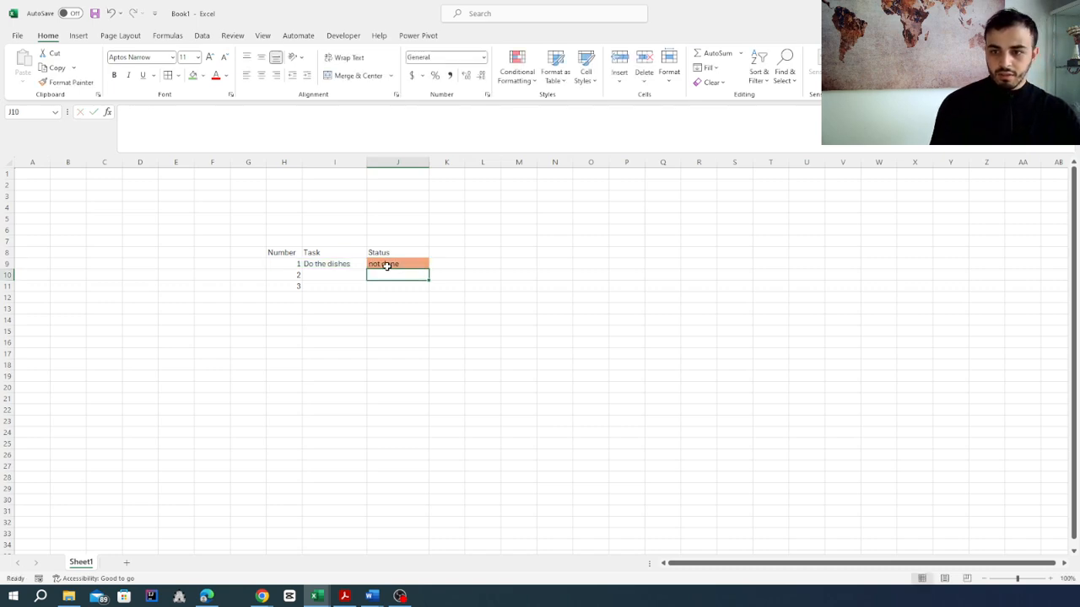
Step: Start a second formula-based conditional formatting rule for cell I9 with the formula =j9="not done"
{"action": "left_click", "coordinate": [348, 263]}
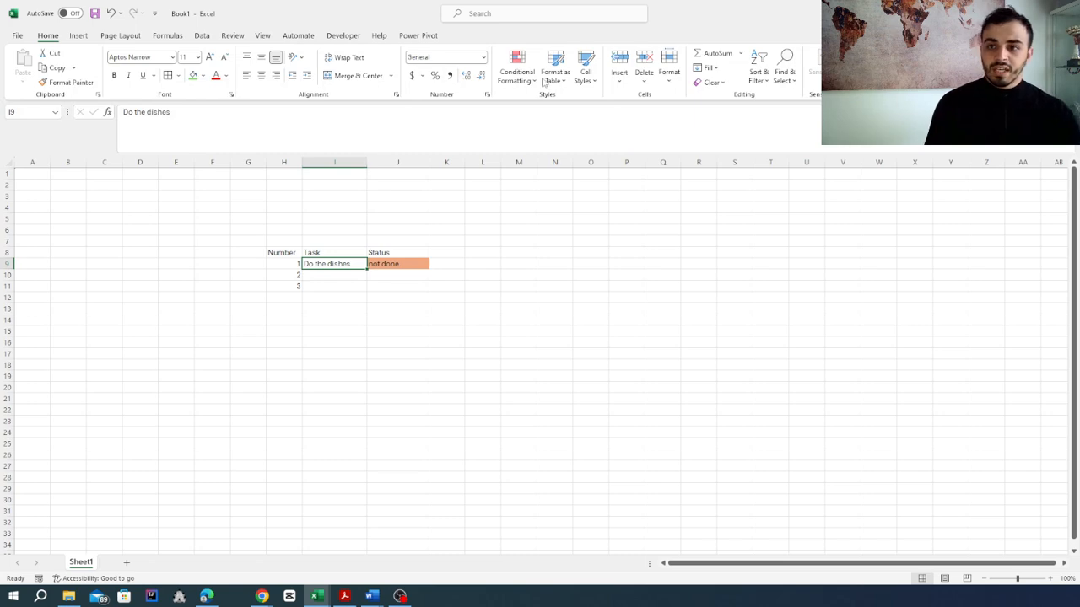
{"action": "left_click", "coordinate": [518, 74]}
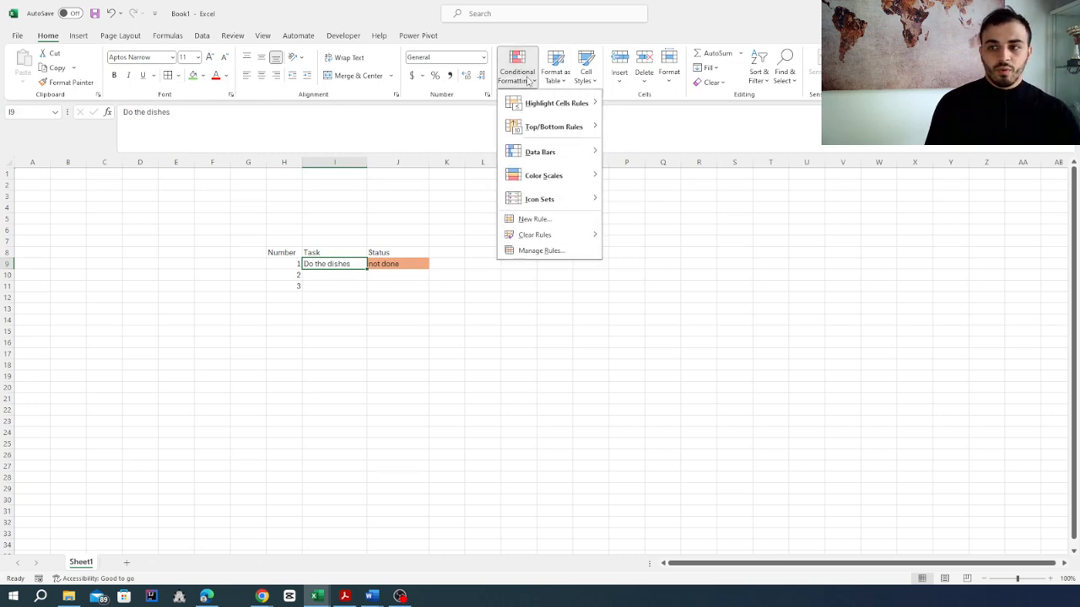
{"action": "left_click", "coordinate": [538, 221]}
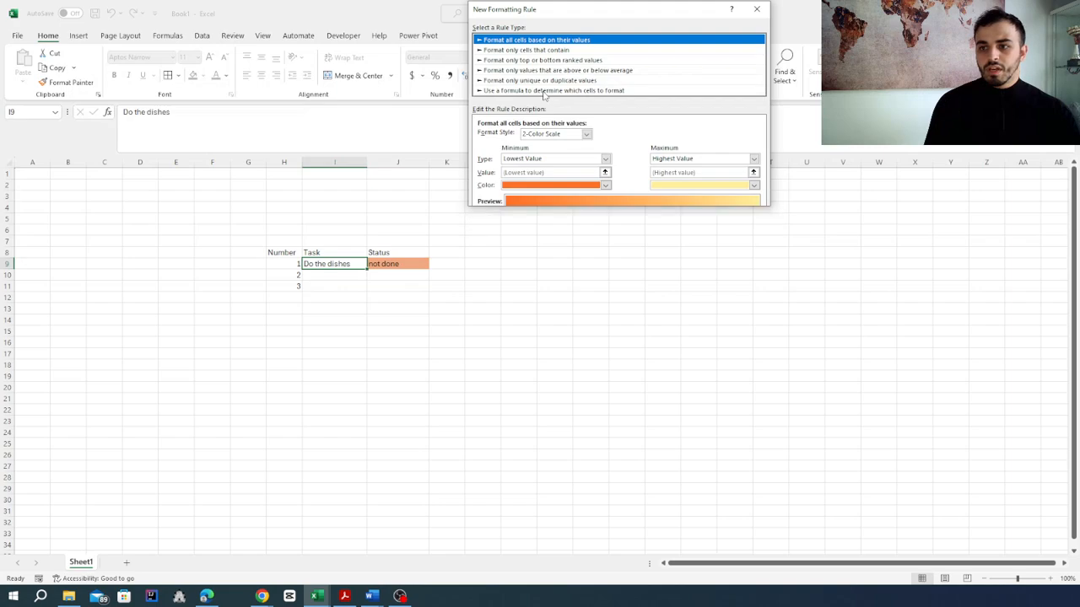
{"action": "left_click", "coordinate": [548, 90]}
{"action": "left_click", "coordinate": [534, 137]}
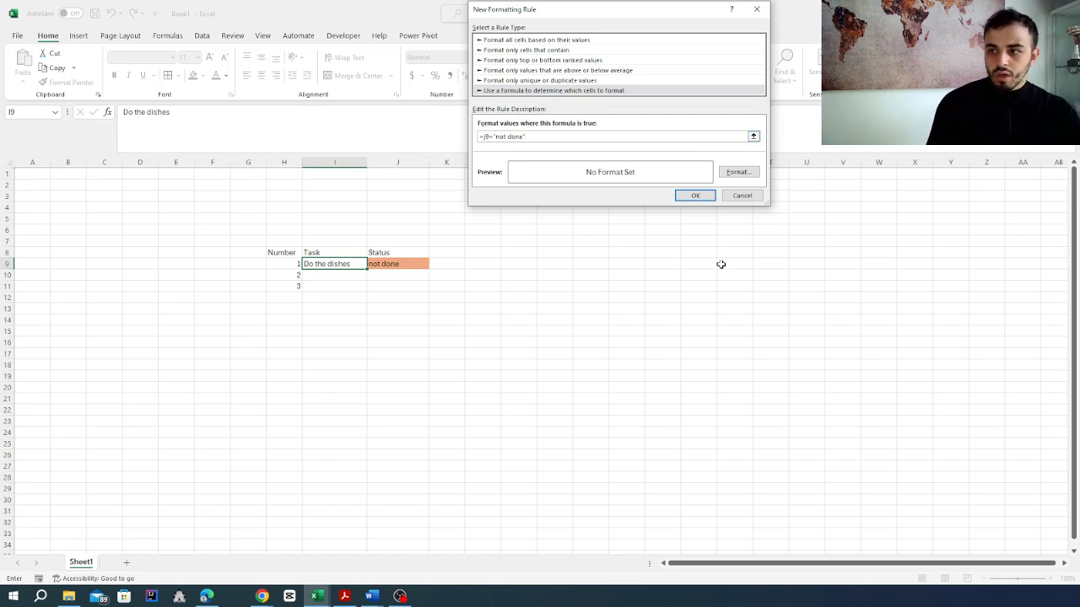
Step: Give the "not done" rule of cell I9 the same light orange background fill as J9 and apply it
{"action": "left_click", "coordinate": [736, 172]}
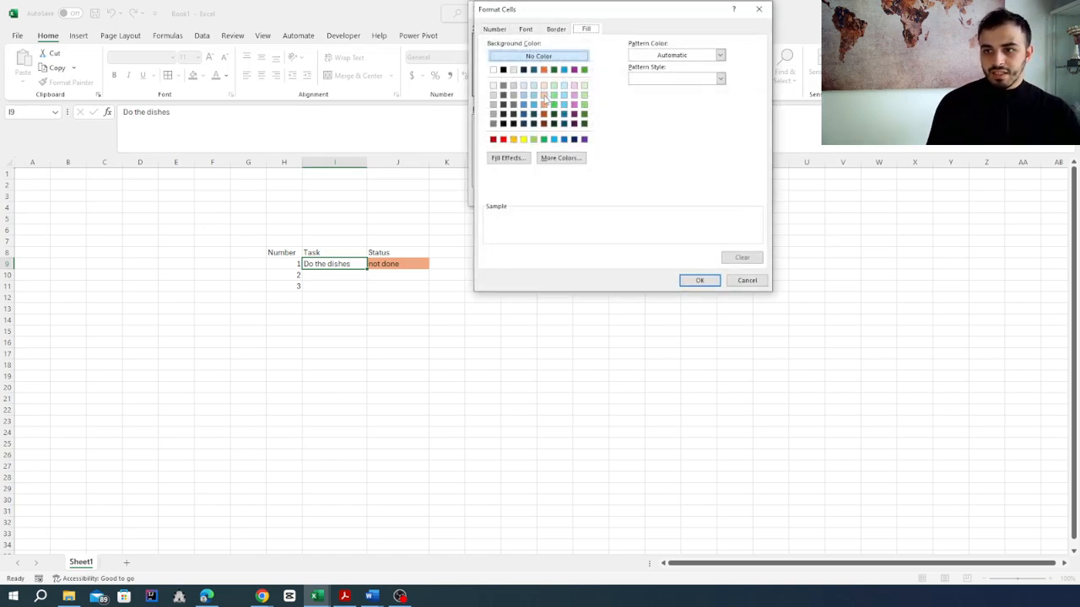
{"action": "left_click", "coordinate": [545, 96]}
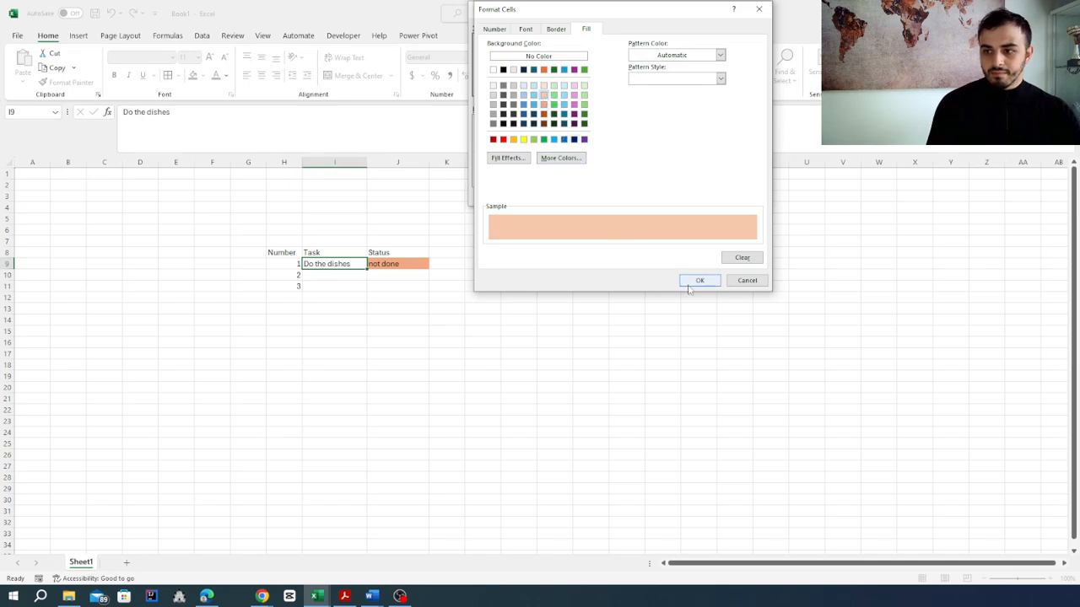
{"action": "left_click", "coordinate": [544, 104]}
{"action": "left_click", "coordinate": [685, 284]}
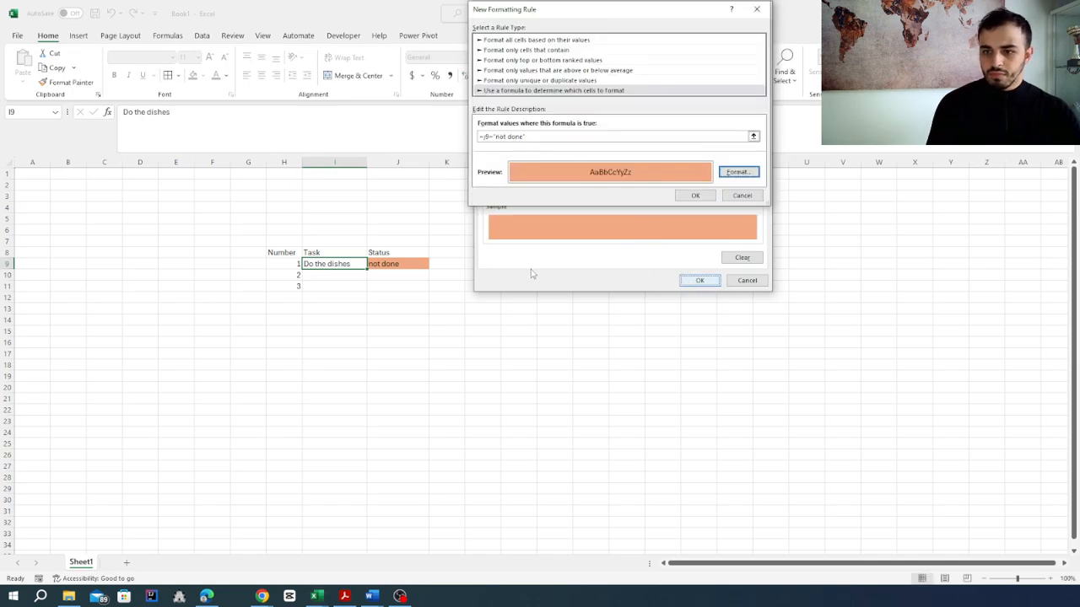
{"action": "left_click", "coordinate": [693, 195]}
{"action": "left_click", "coordinate": [363, 300]}
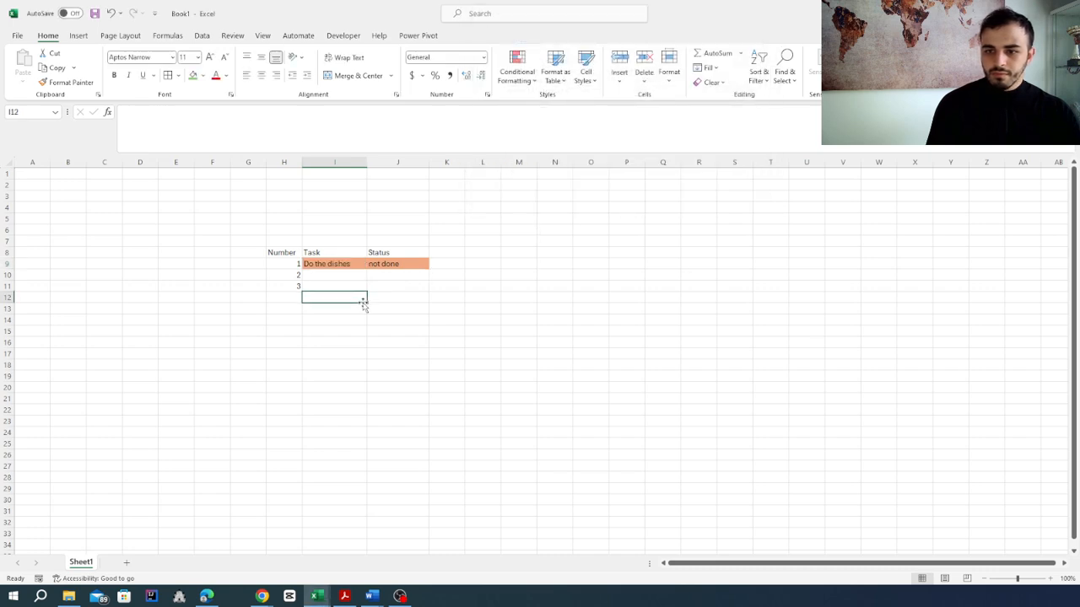
Step: Start a new formula-based conditional formatting rule for cell H9 with the formula =j9="not done"
{"action": "left_click", "coordinate": [288, 262]}
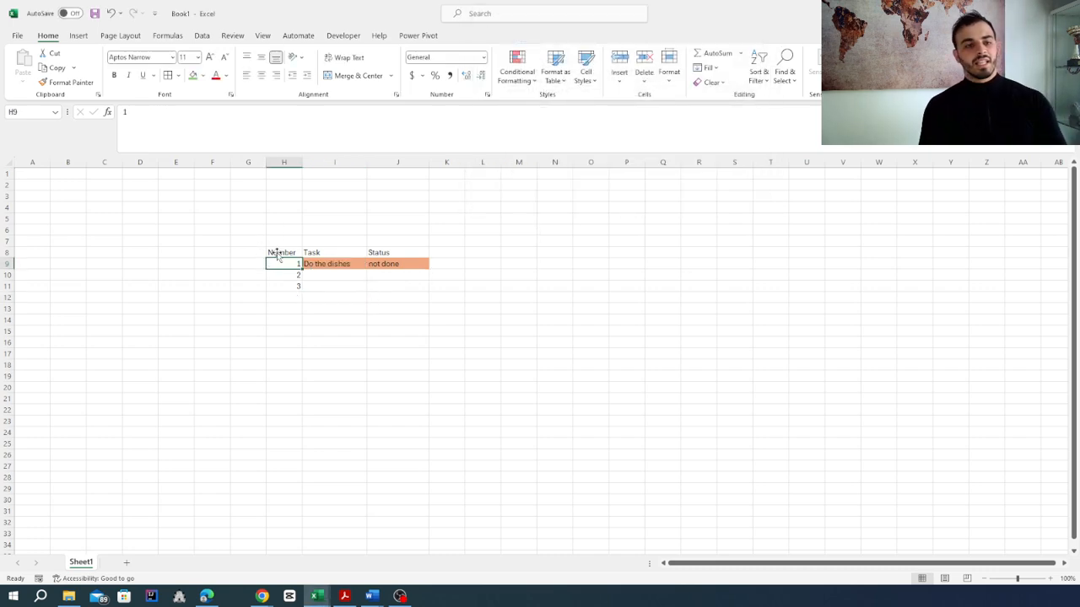
{"action": "left_click", "coordinate": [517, 71]}
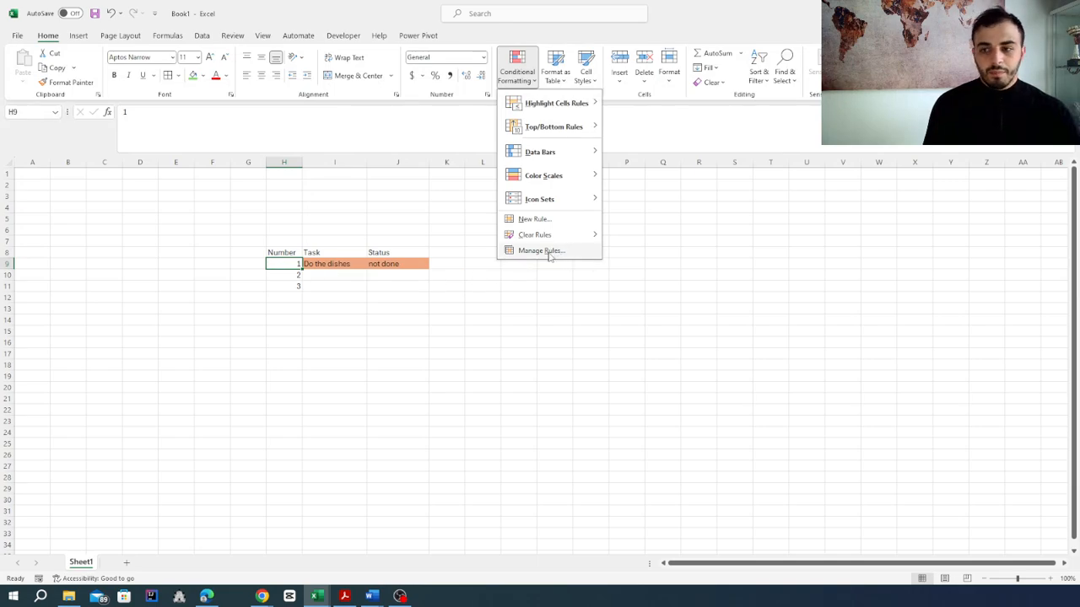
{"action": "left_click", "coordinate": [534, 218]}
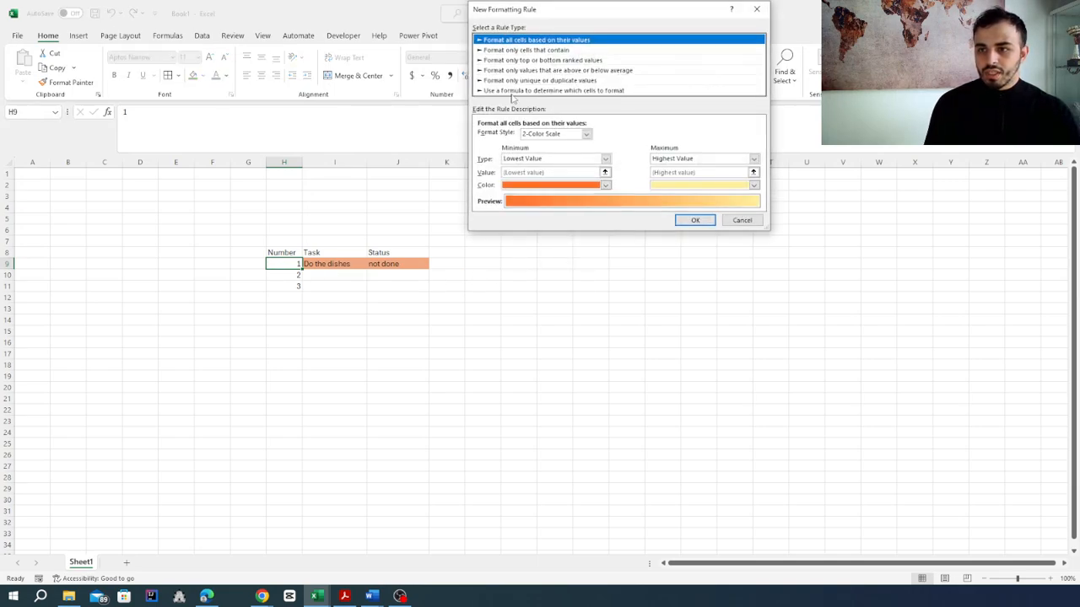
{"action": "left_click", "coordinate": [512, 91]}
{"action": "left_click", "coordinate": [608, 136]}
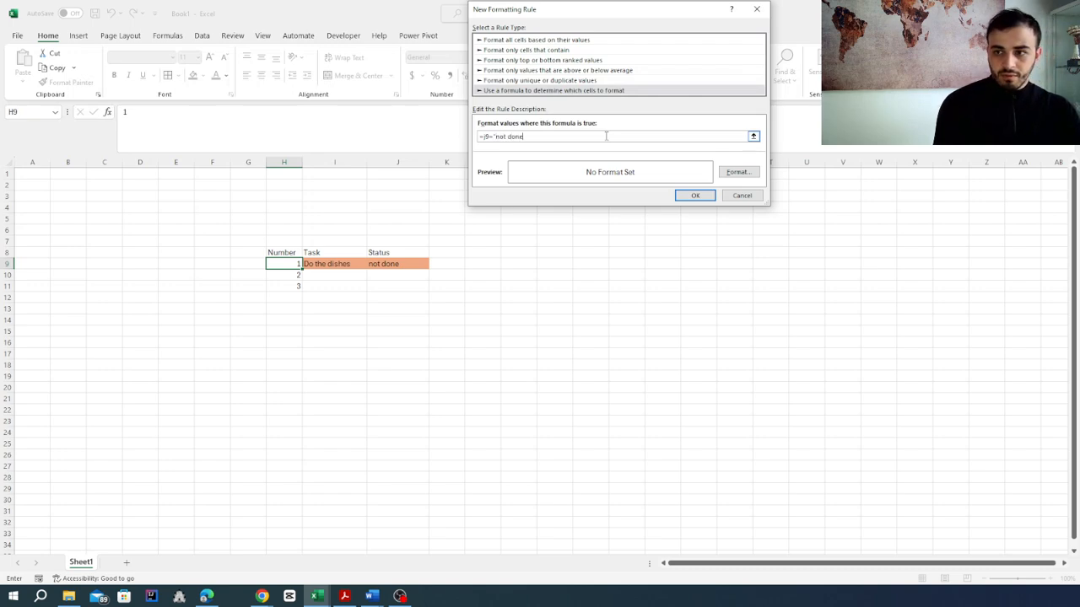
Step: Give the "not done" rule of cell H9 the same light orange background fill as the rest of the row and apply it
{"action": "left_click", "coordinate": [738, 171]}
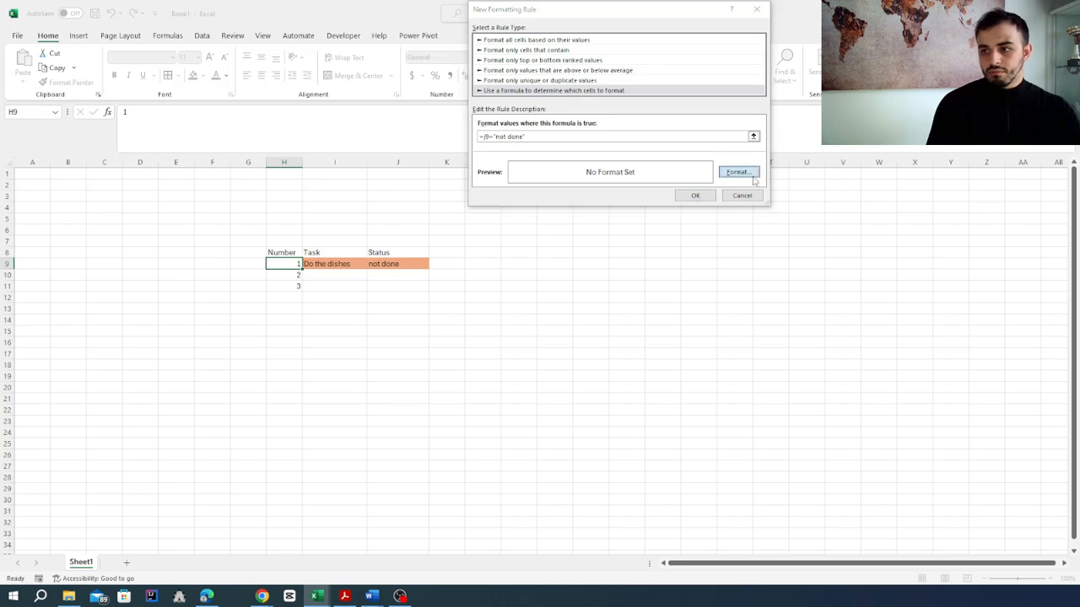
{"action": "left_click", "coordinate": [543, 103]}
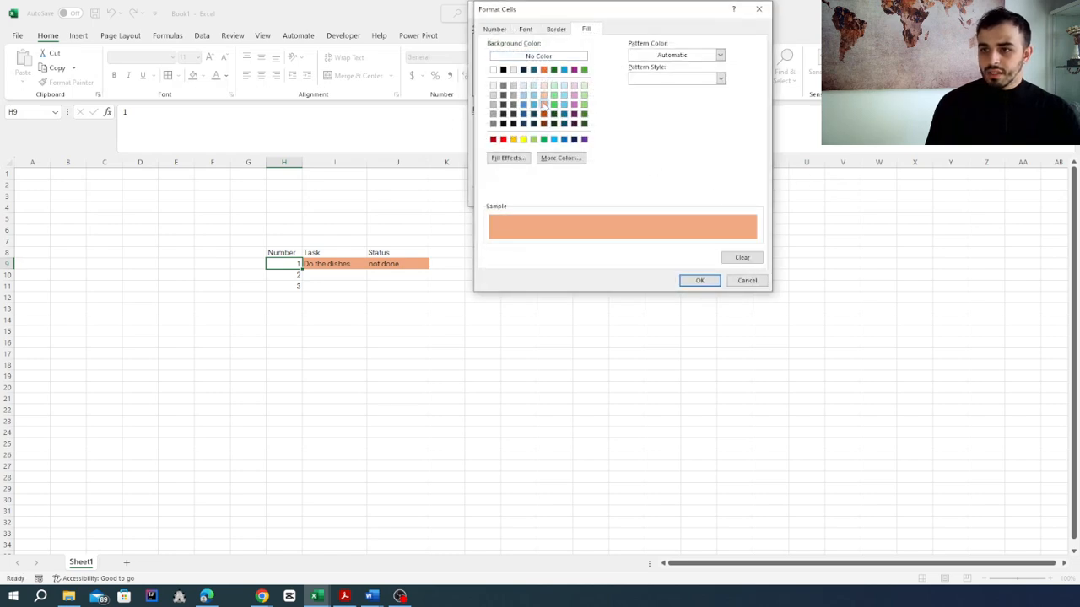
{"action": "left_click", "coordinate": [698, 281]}
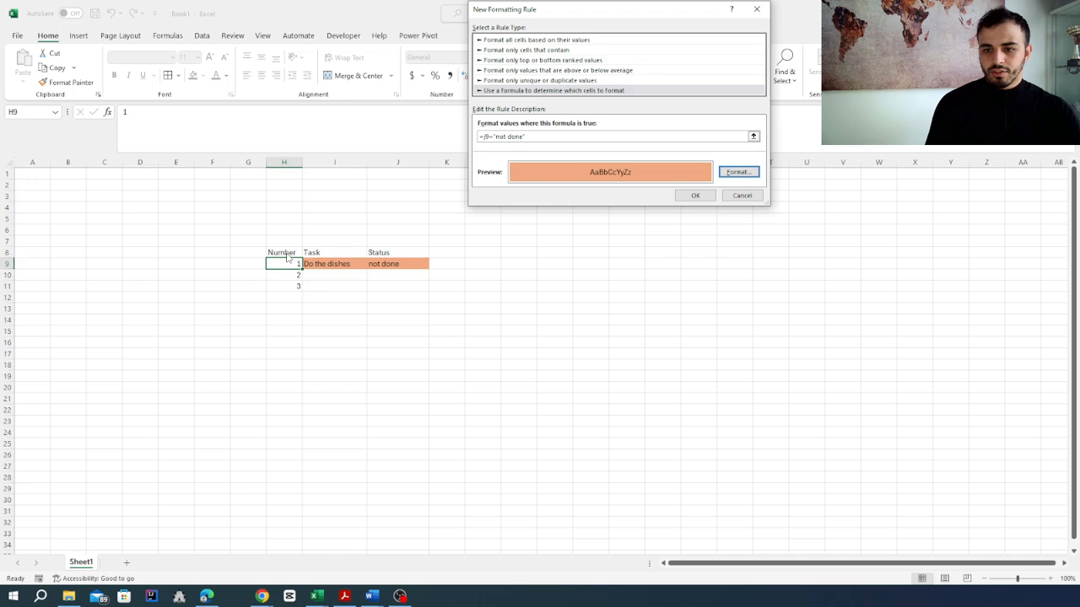
{"action": "left_click", "coordinate": [695, 196]}
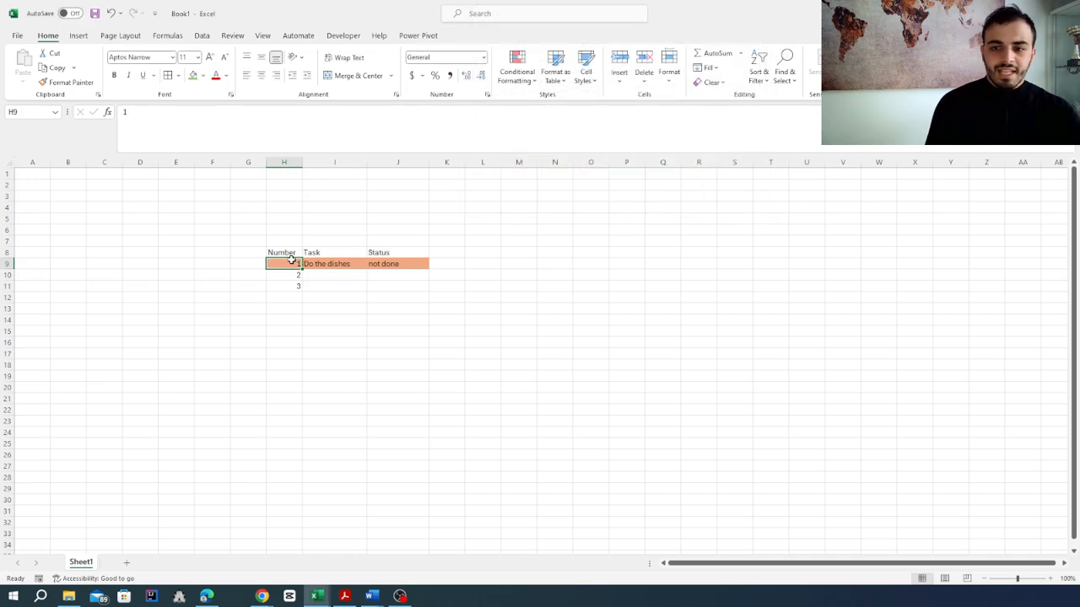
Step: Fill the first task's row H9:J9 down through row 15, continuing the numbering to 7
{"action": "left_click_drag", "start_coordinate": [291, 262], "coordinate": [414, 340]}
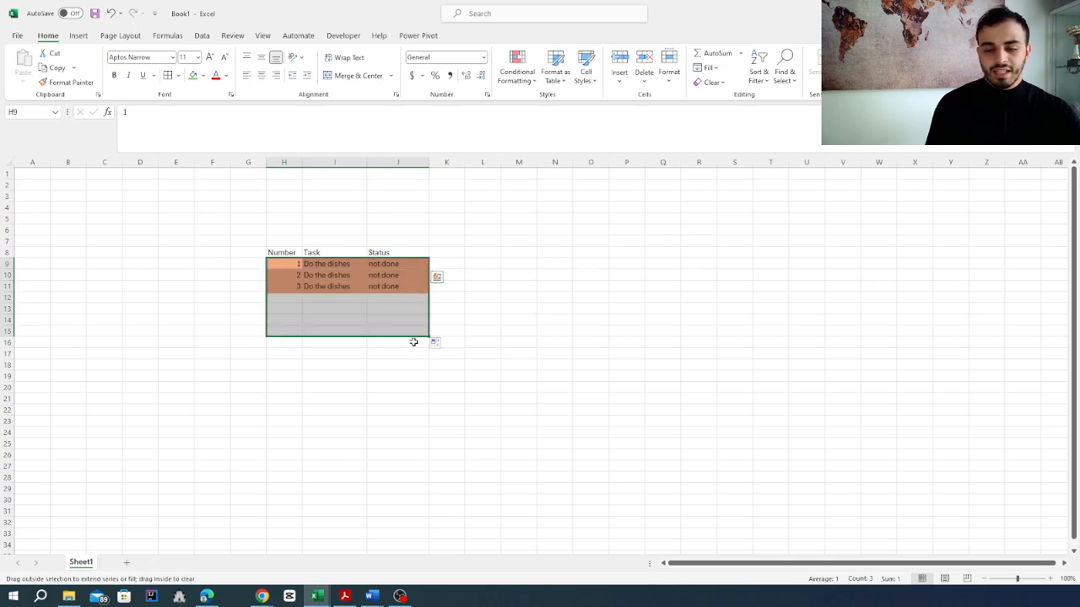
{"action": "left_click", "coordinate": [397, 409]}
Step: Change the status of tasks 2 to 7 in cells J10:J15 to "done"
{"action": "left_click", "coordinate": [414, 277]}
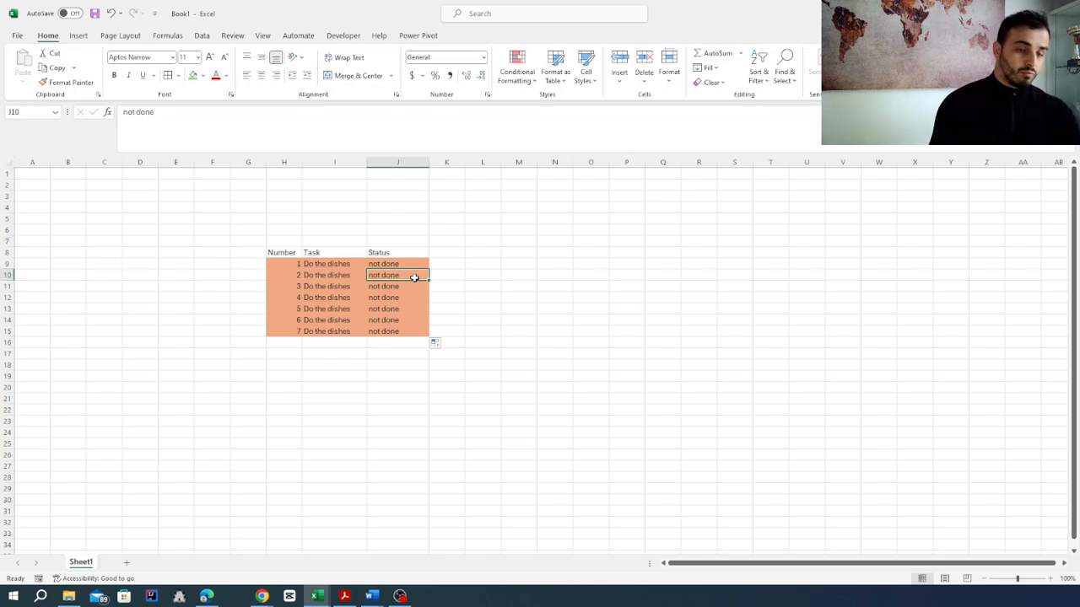
{"action": "type", "text": "d"}
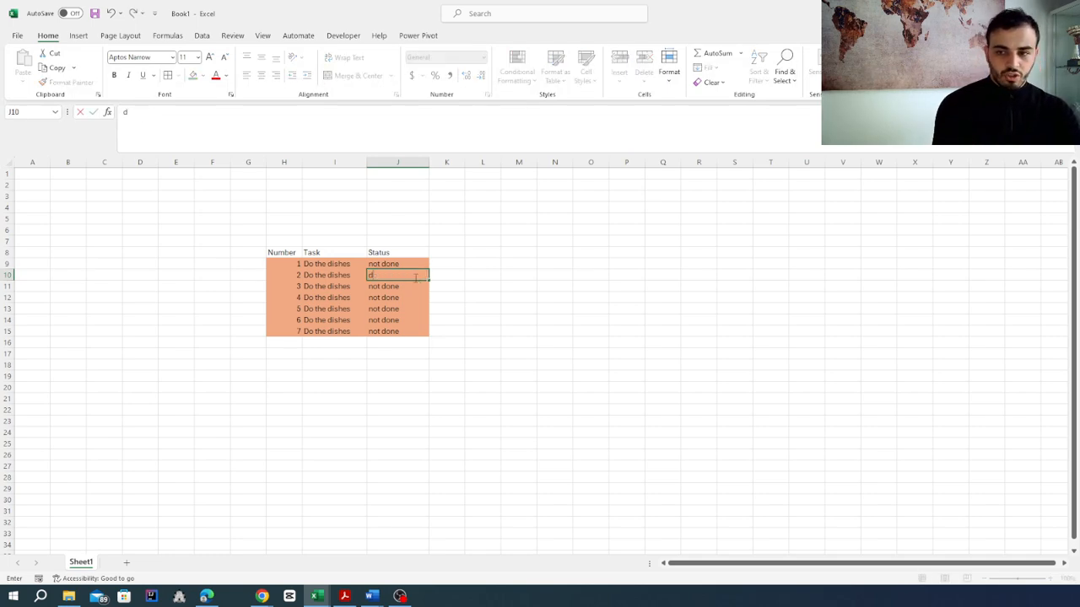
{"action": "type", "text": "one"}
{"action": "key", "text": "Return"}
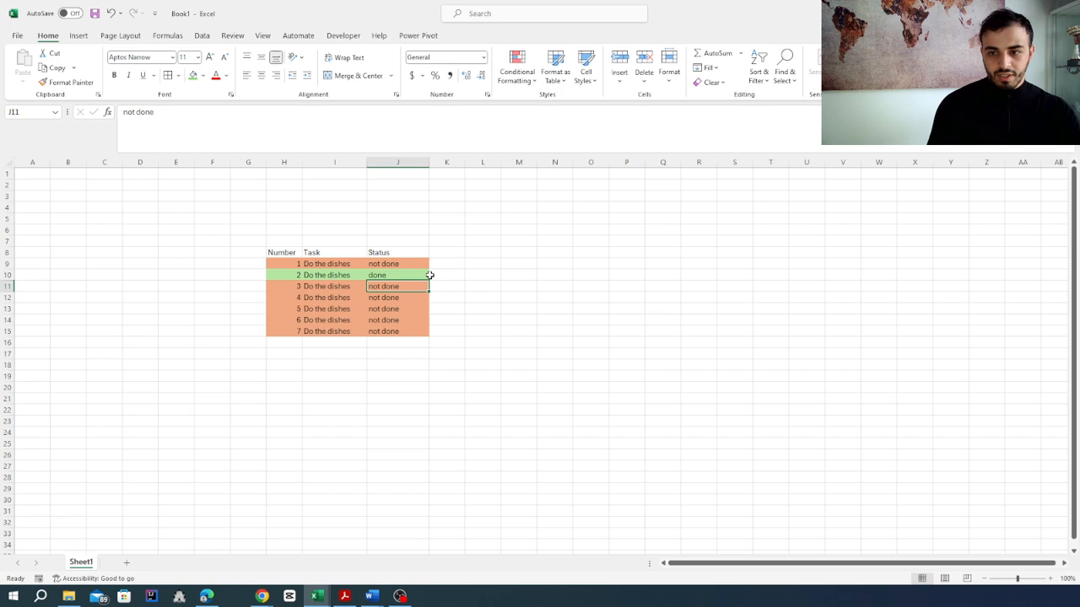
{"action": "type", "text": "done"}
{"action": "key", "text": "Return"}
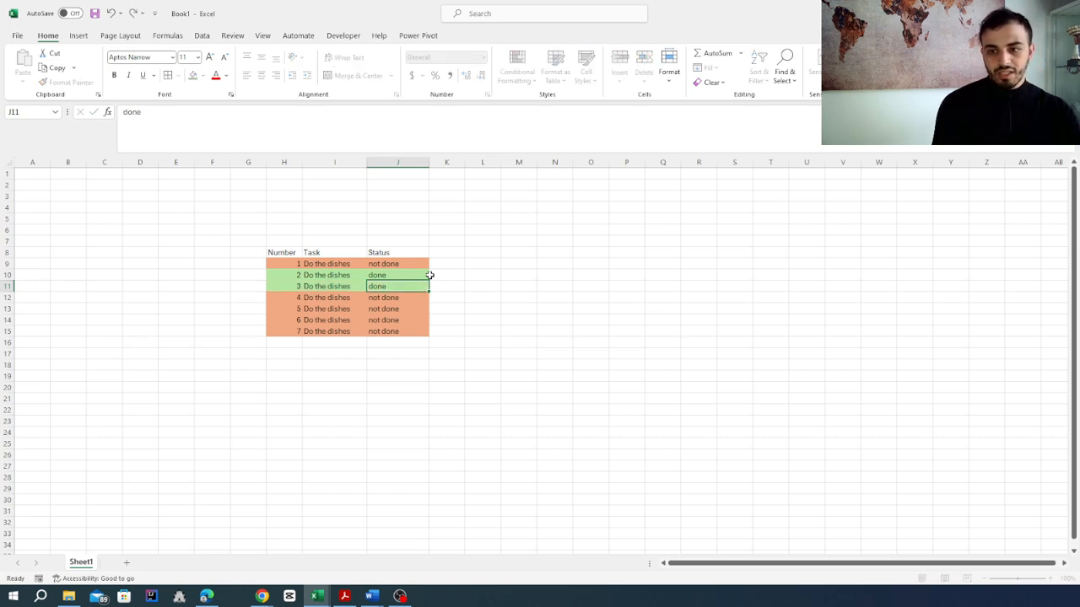
{"action": "type", "text": "d"}
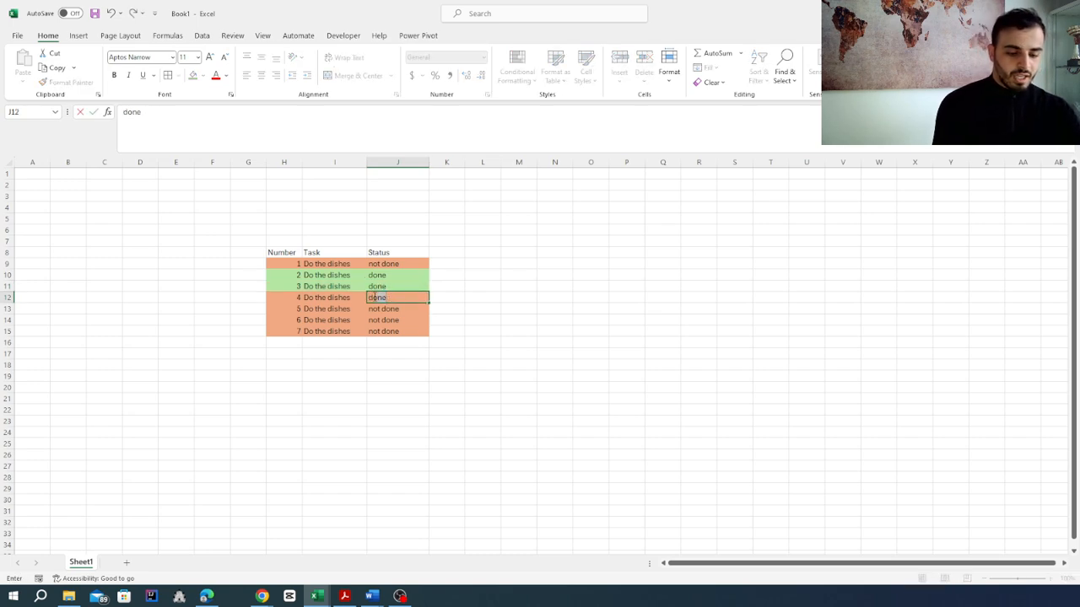
{"action": "key", "text": "Return"}
{"action": "type", "text": "d"}
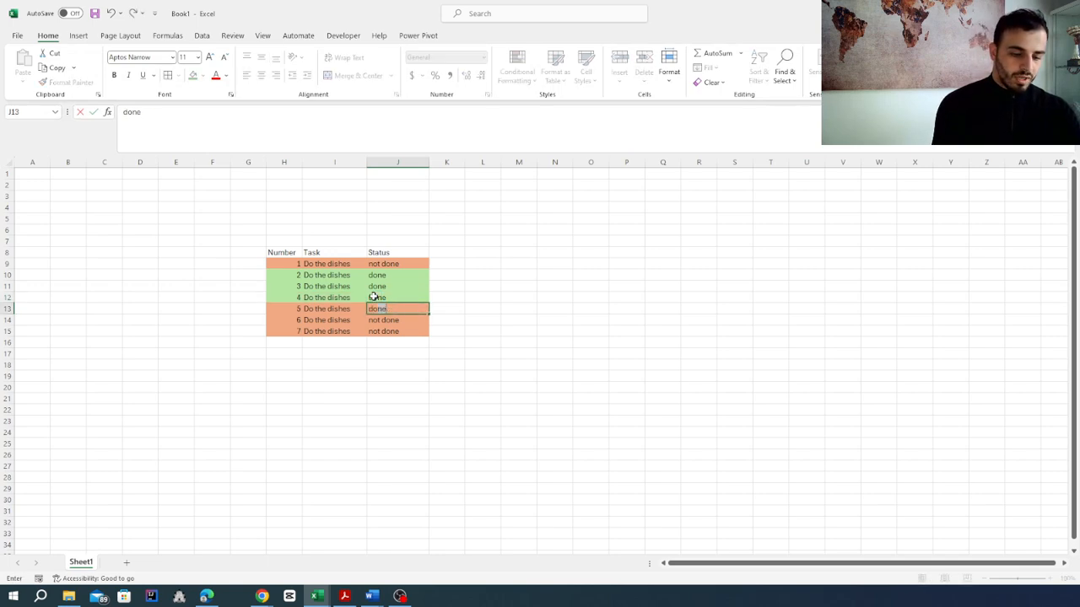
{"action": "key", "text": "Return"}
{"action": "type", "text": "d"}
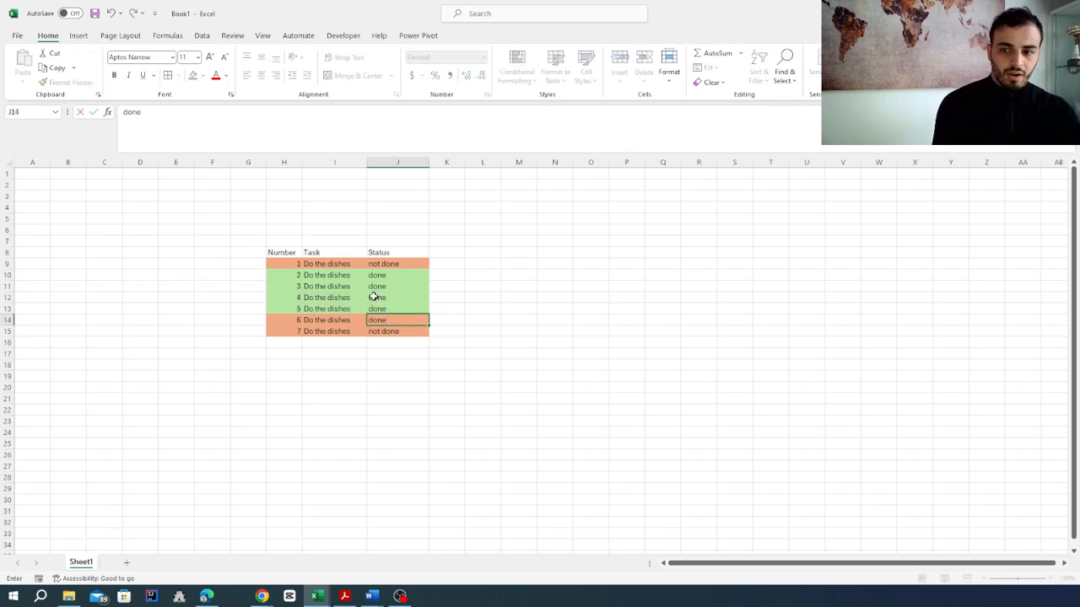
{"action": "key", "text": "Return"}
{"action": "type", "text": "d"}
{"action": "key", "text": "Return"}
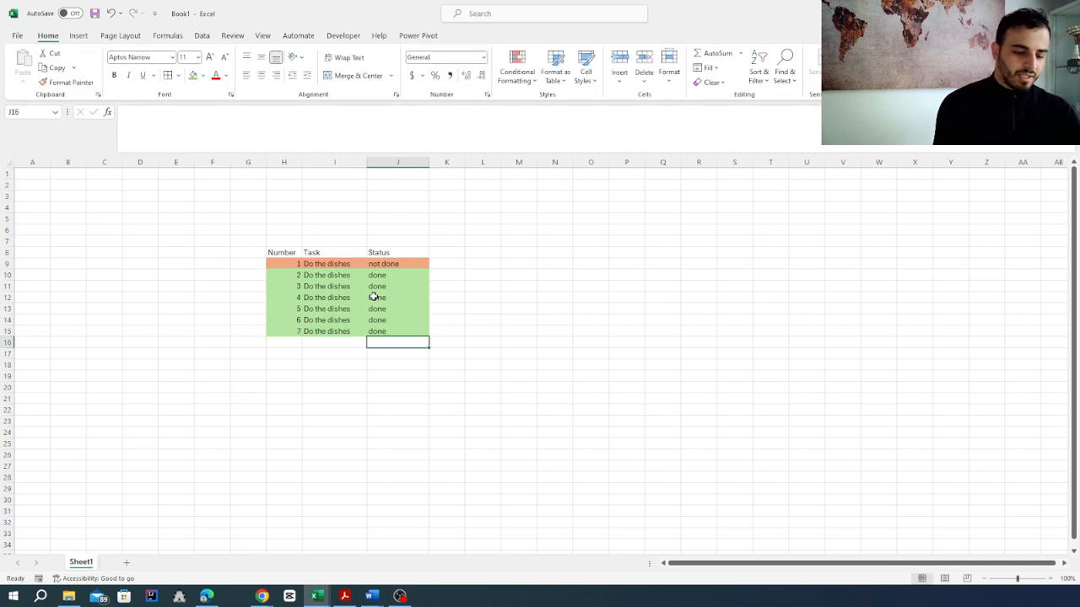
Step: Clear the statuses of tasks 2 to 7 in cells J10:J15
{"action": "left_click_drag", "start_coordinate": [389, 276], "coordinate": [404, 335]}
{"action": "left_click", "coordinate": [360, 364]}
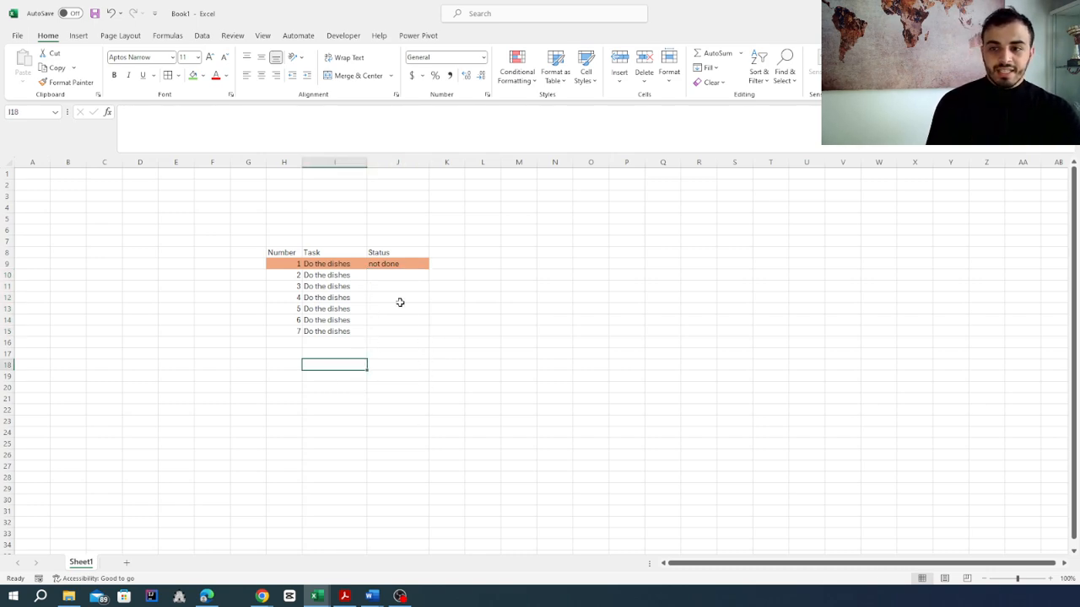
Step: Change the first task's status in cell J9 to "hello" to test the rules with other text
{"action": "left_click", "coordinate": [385, 268]}
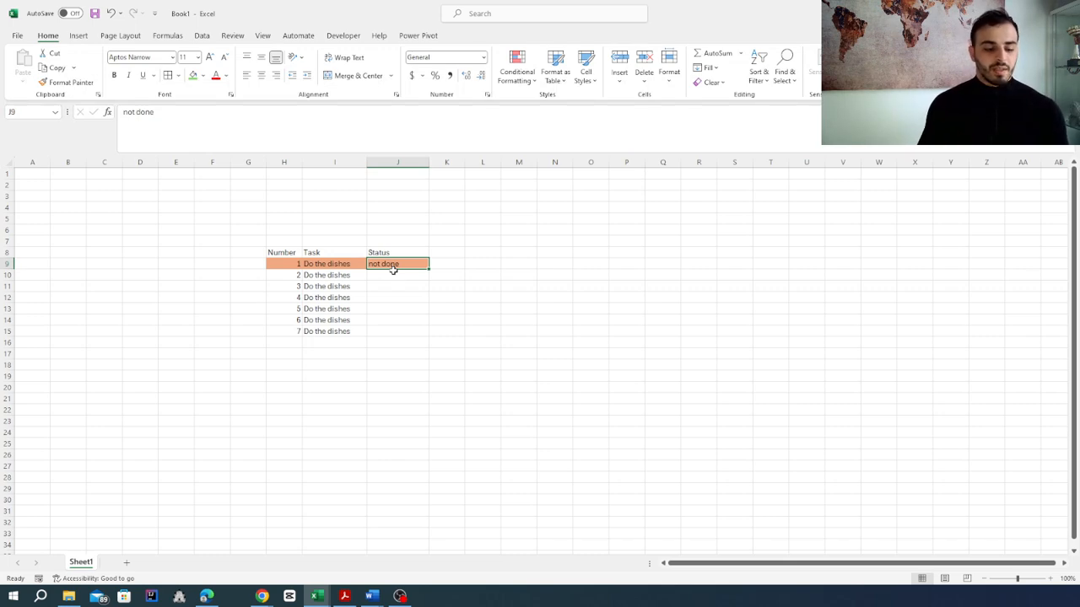
{"action": "type", "text": "hello"}
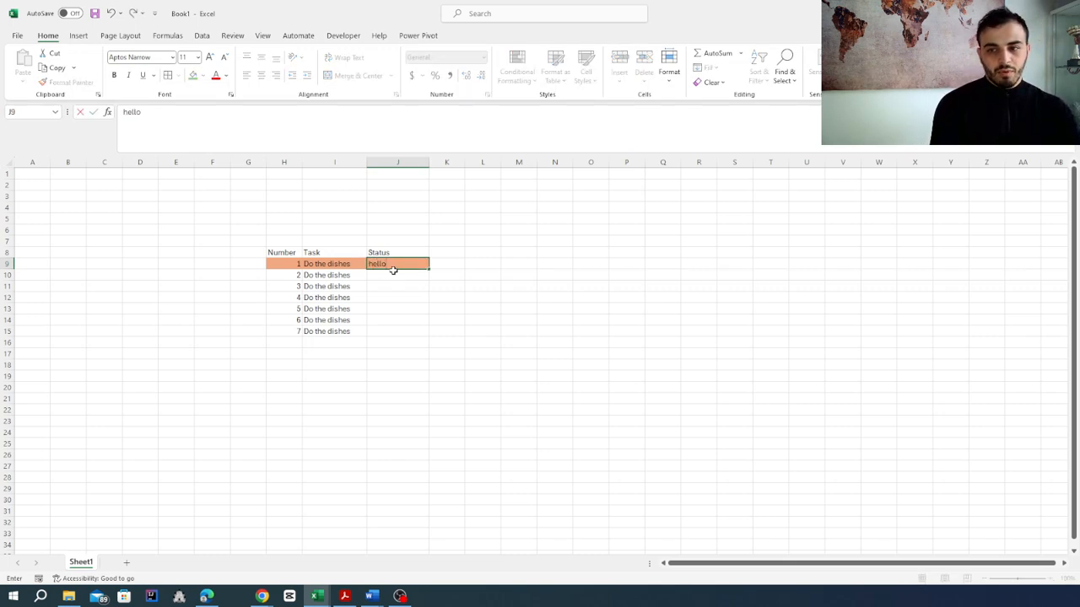
{"action": "key", "text": "Return"}
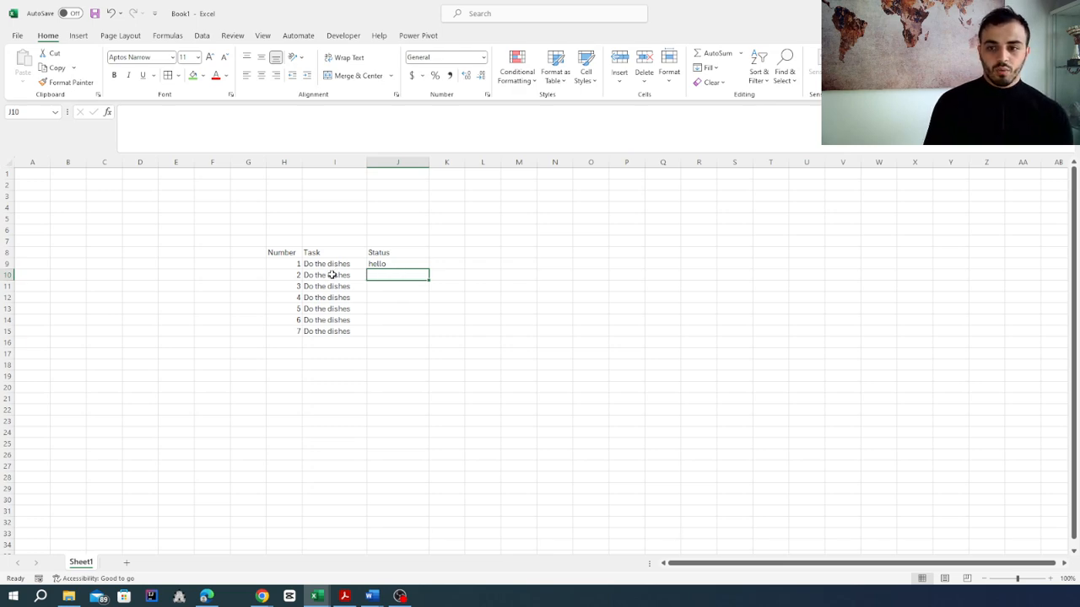
Step: Clear the copied task names in I10:I15 and the first task's status in J9
{"action": "left_click_drag", "start_coordinate": [331, 275], "coordinate": [330, 331]}
{"action": "key", "text": "Delete"}
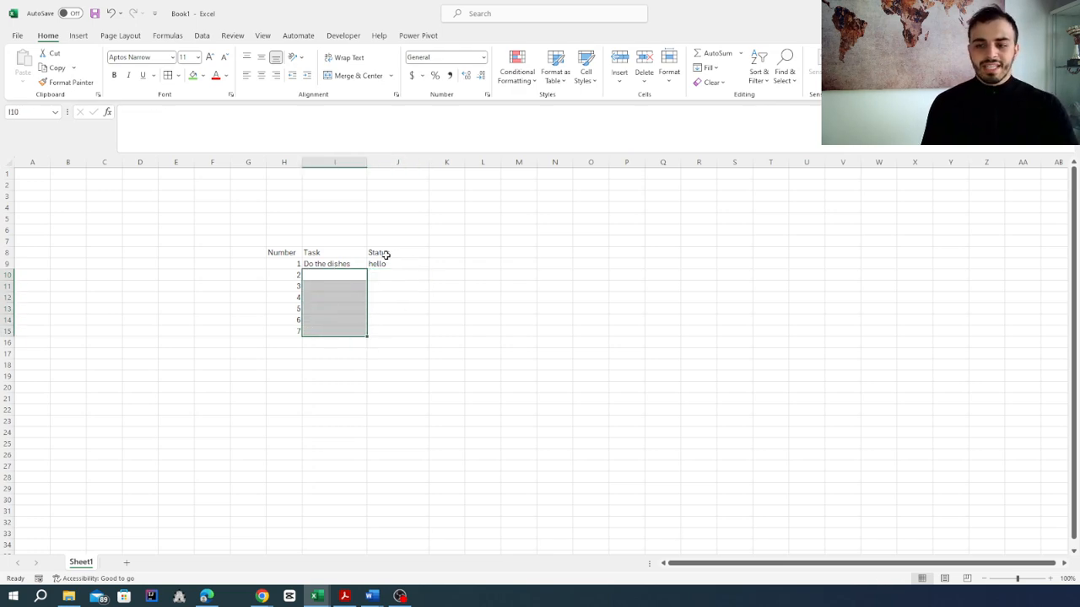
{"action": "left_click", "coordinate": [385, 263]}
{"action": "key", "text": "BackSpace"}
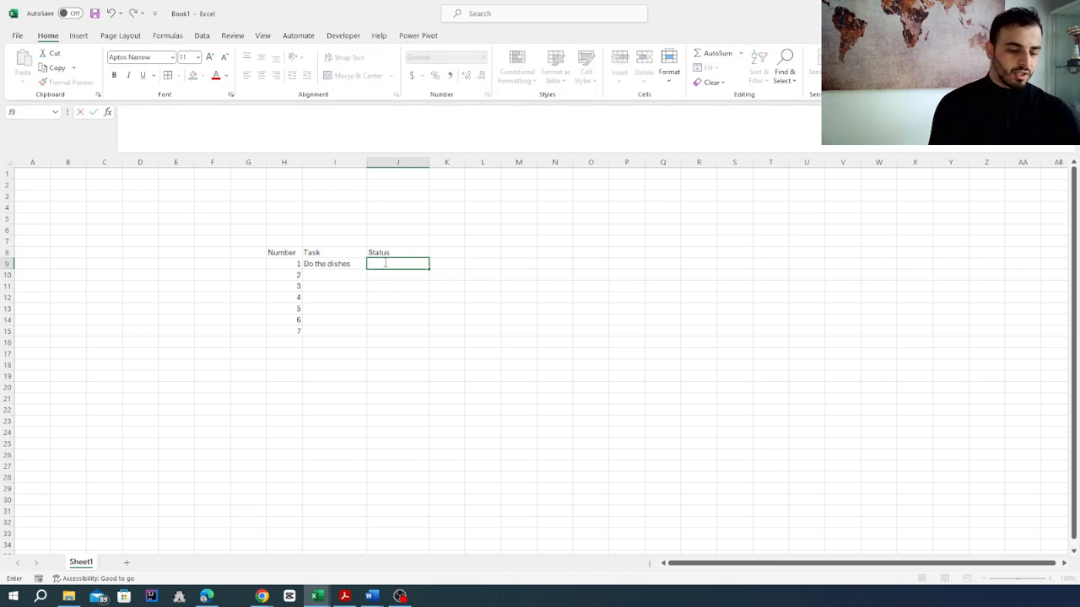
{"action": "left_click", "coordinate": [479, 332]}
Step: Add a data validation of type List with the source "Done, not done" to the Status cells J9:J15
{"action": "left_click", "coordinate": [405, 265]}
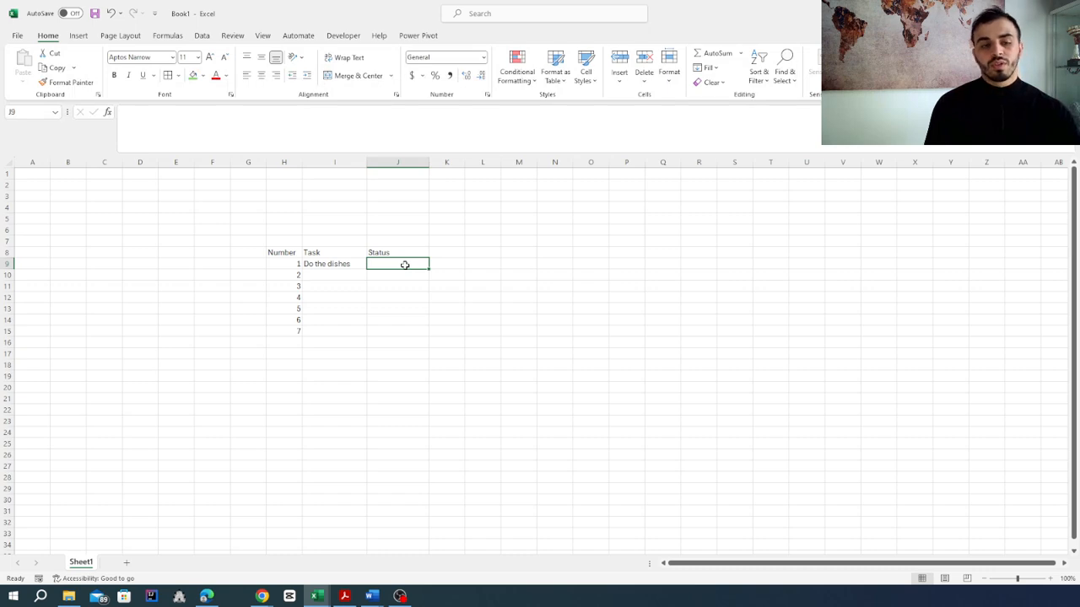
{"action": "left_click_drag", "start_coordinate": [395, 265], "coordinate": [393, 328]}
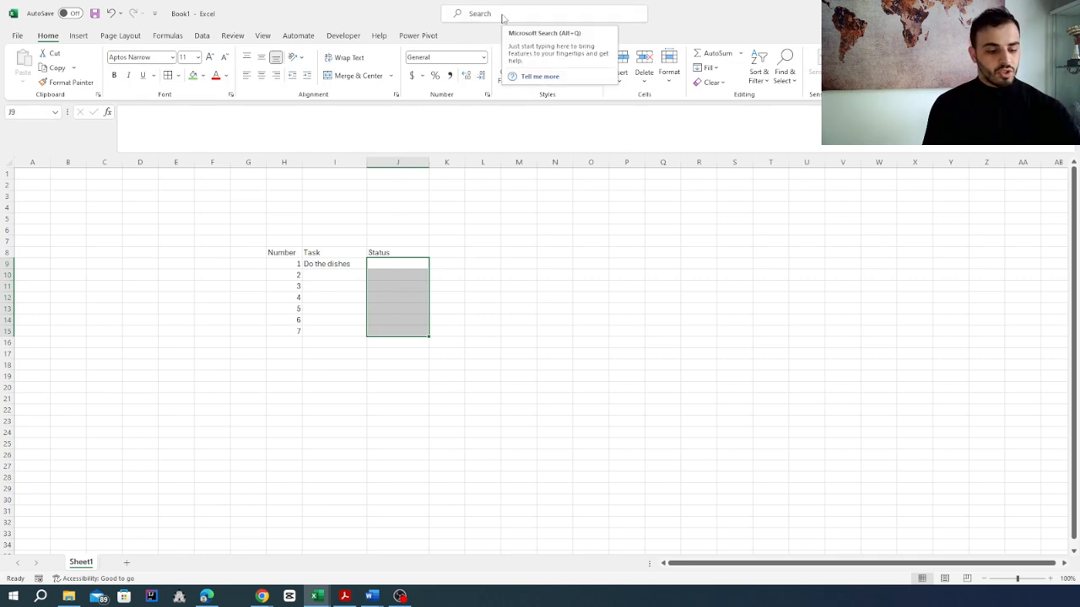
{"action": "left_click", "coordinate": [502, 15]}
{"action": "type", "text": "vali"}
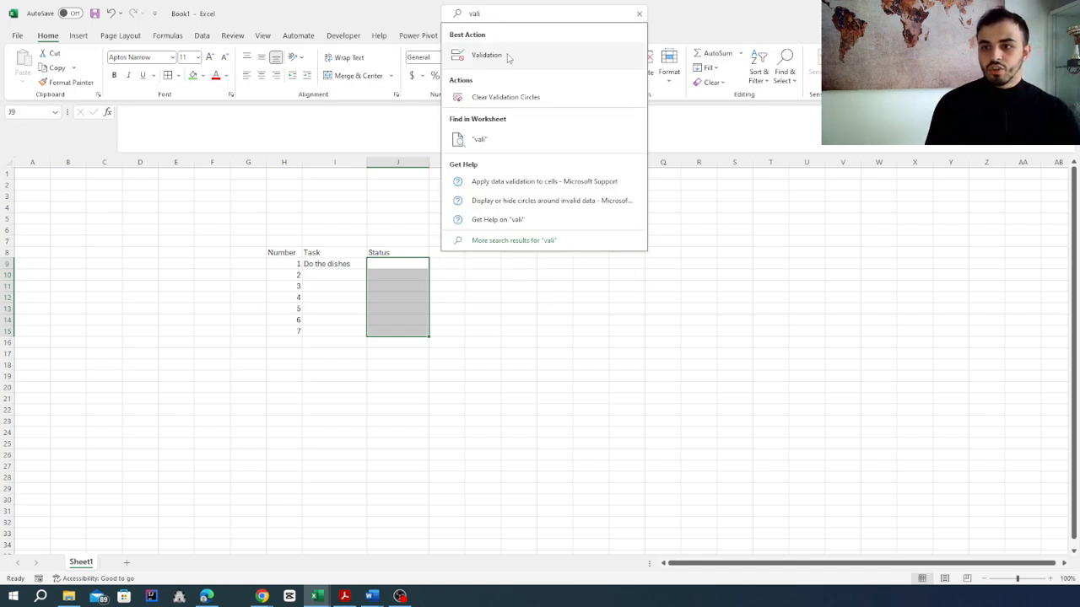
{"action": "left_click", "coordinate": [498, 55]}
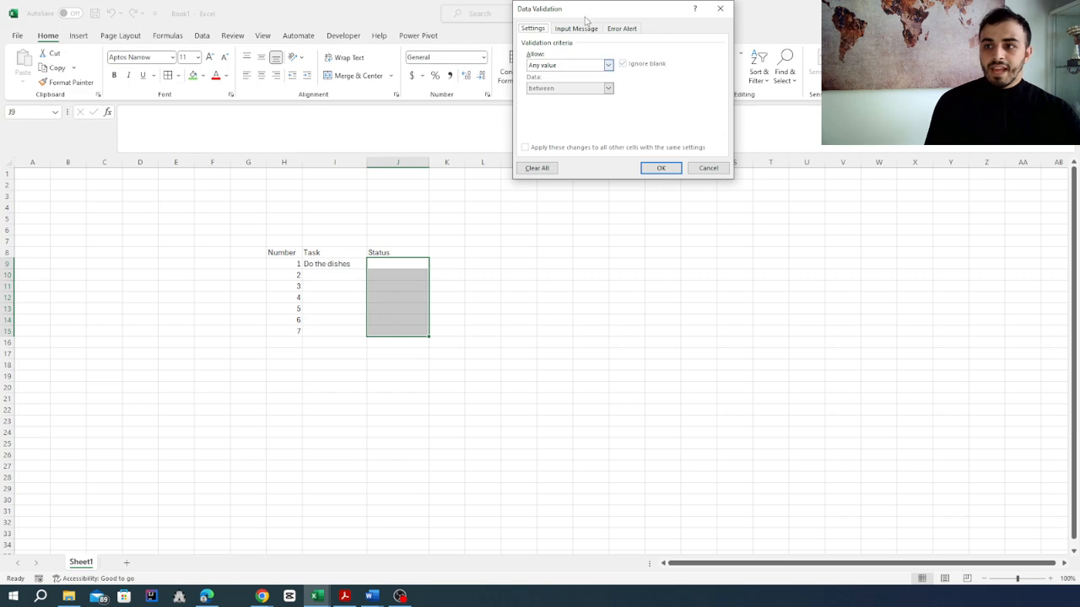
{"action": "left_click_drag", "start_coordinate": [584, 10], "coordinate": [535, 130]}
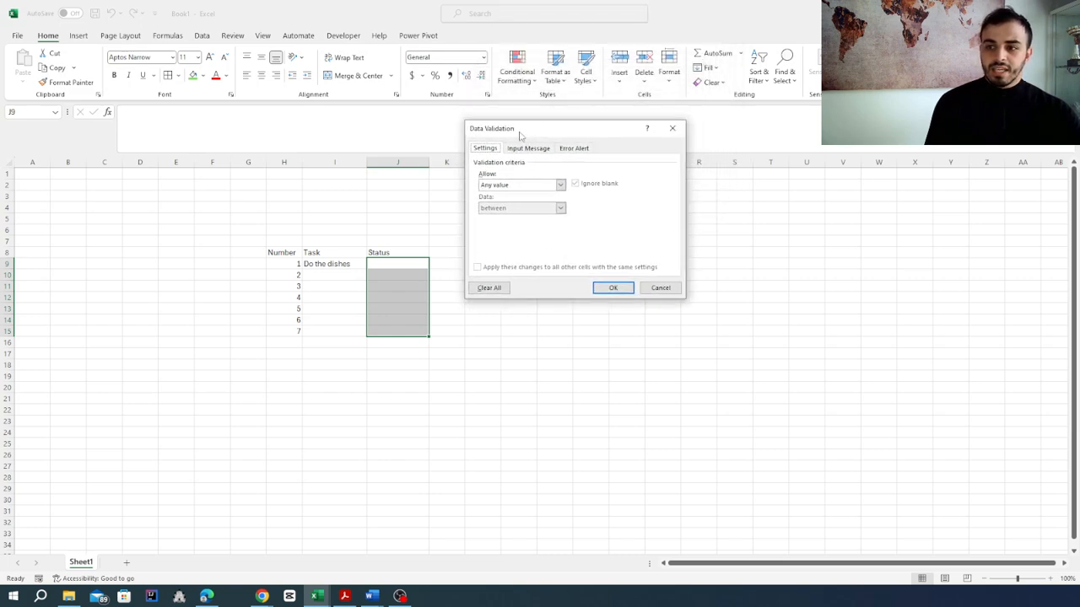
{"action": "left_click", "coordinate": [532, 185]}
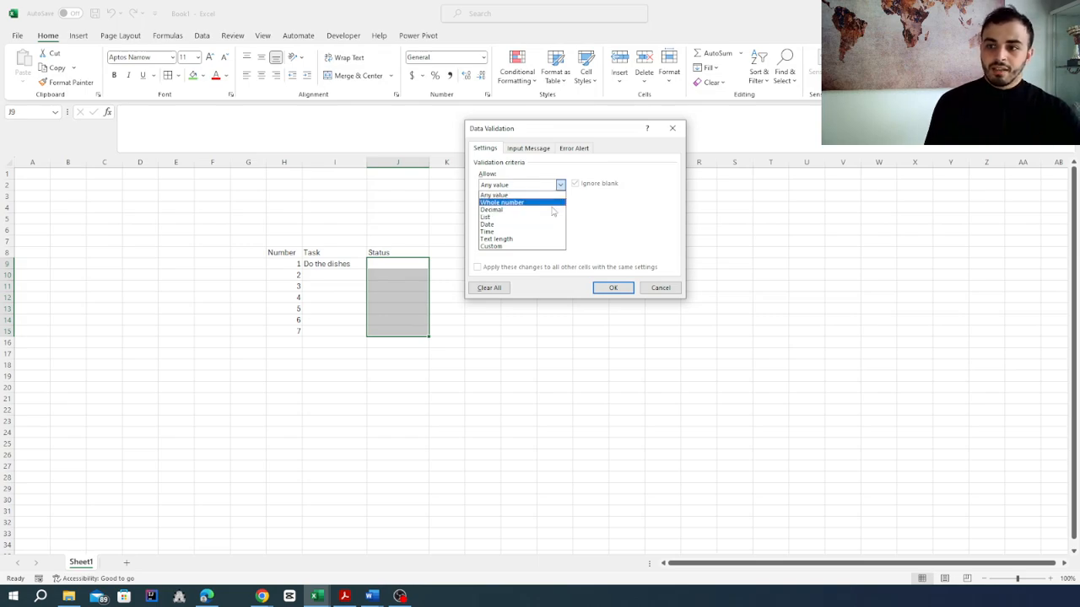
{"action": "left_click", "coordinate": [520, 216]}
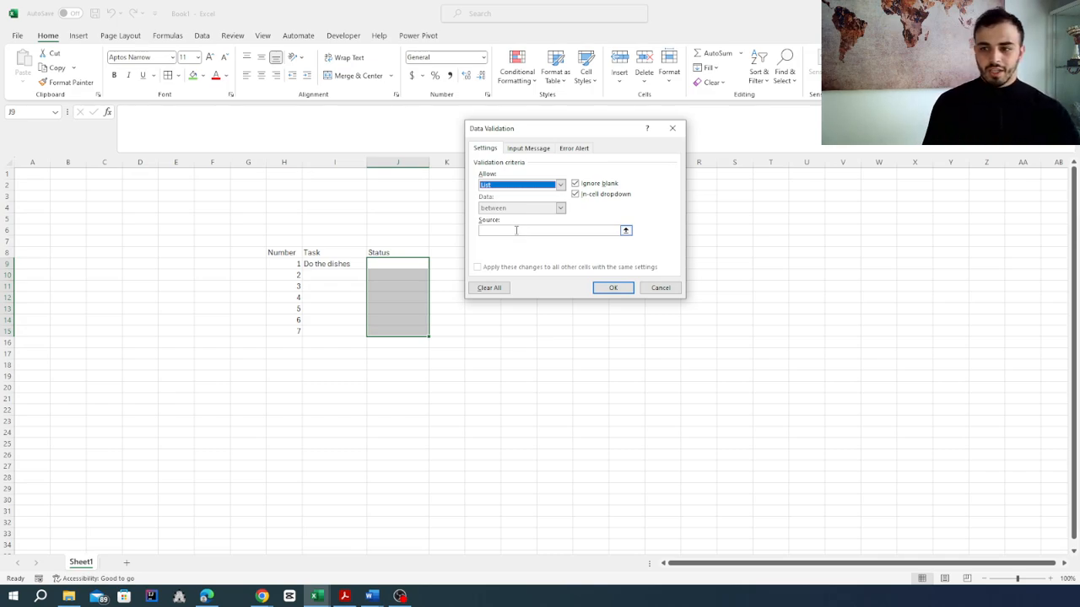
{"action": "left_click", "coordinate": [516, 230]}
{"action": "type", "text": "Done, not done"}
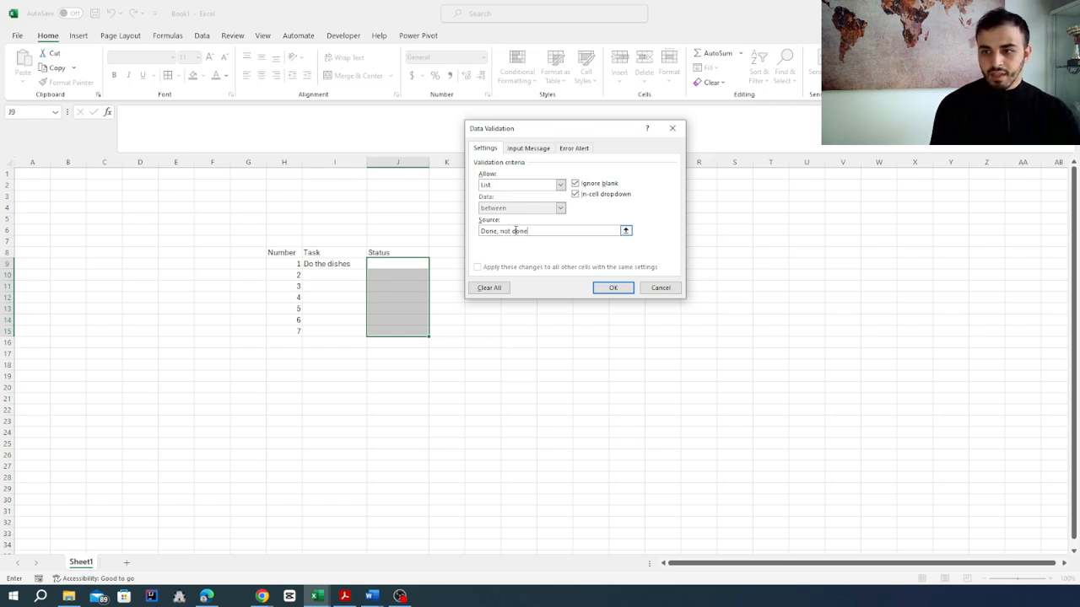
{"action": "left_click", "coordinate": [613, 289]}
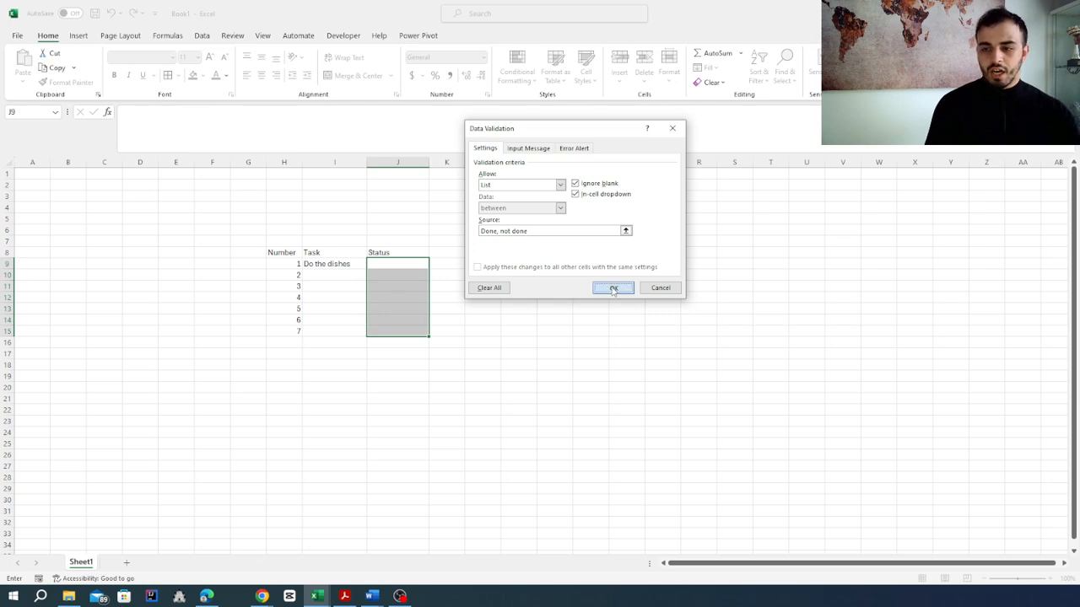
Step: Choose "Done" from the dropdown list as the first task's status in cell J9
{"action": "left_click", "coordinate": [387, 272]}
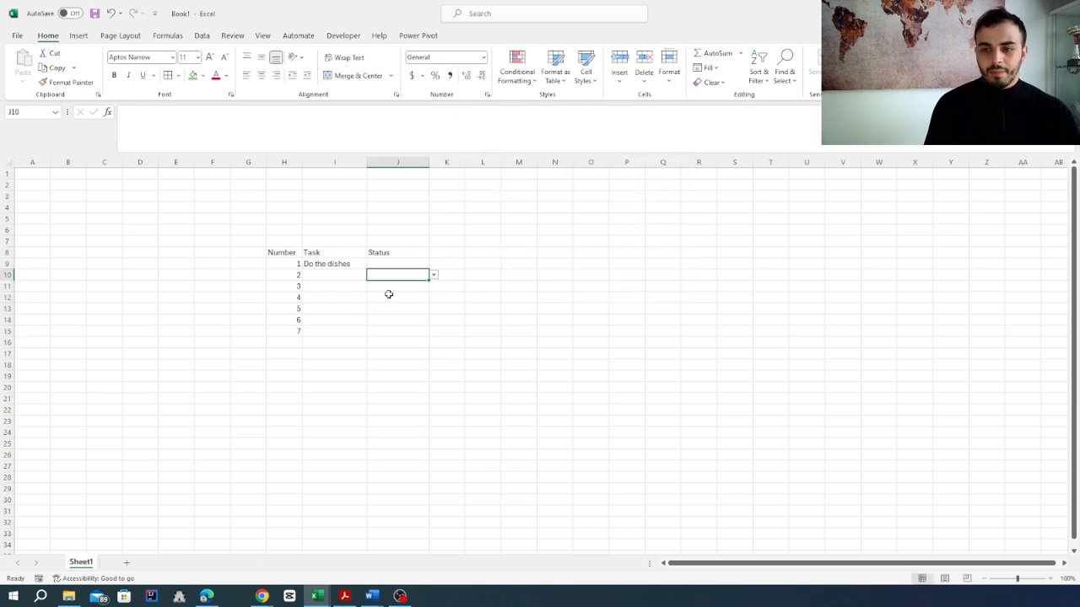
{"action": "left_click", "coordinate": [393, 286]}
{"action": "left_click", "coordinate": [393, 264]}
{"action": "left_click", "coordinate": [434, 264]}
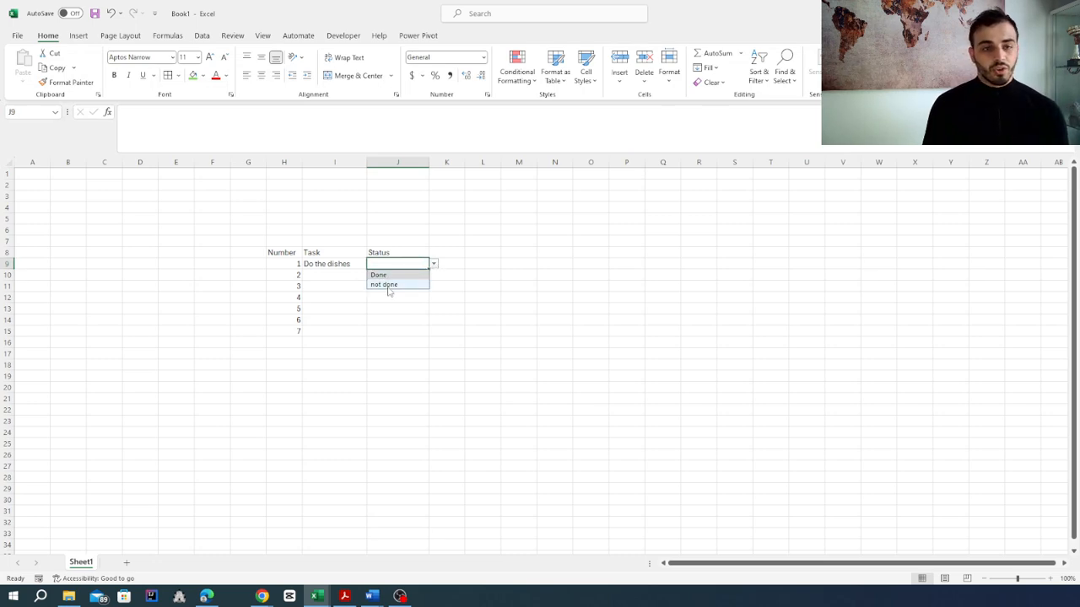
{"action": "left_click", "coordinate": [393, 275]}
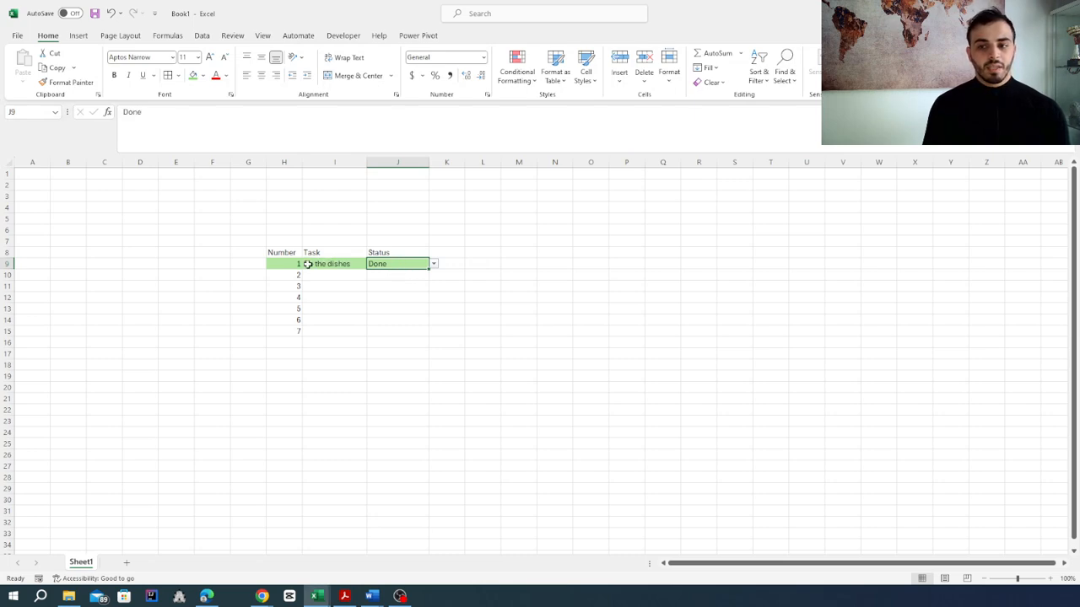
Step: Choose "not done" from the dropdown list as the first task's status in cell J9
{"action": "left_click", "coordinate": [434, 265]}
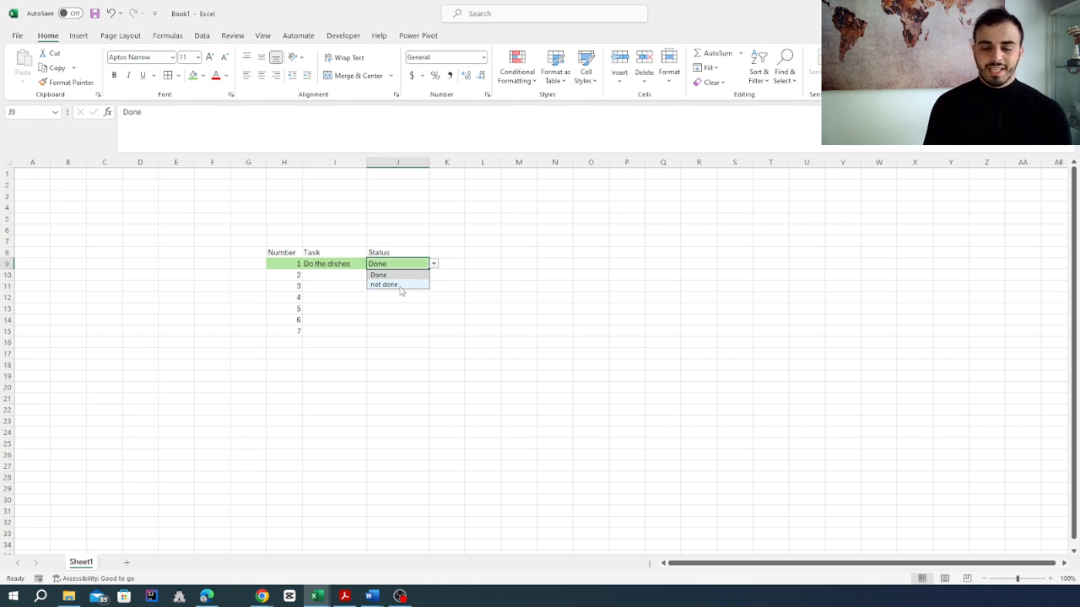
{"action": "left_click", "coordinate": [401, 287]}
{"action": "left_click", "coordinate": [420, 309]}
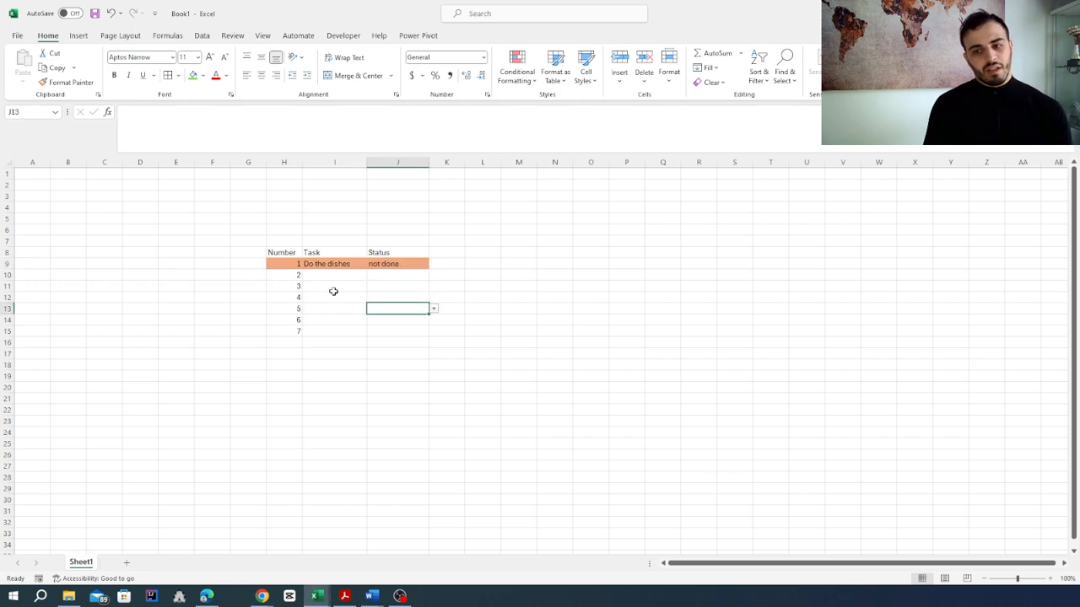
Step: Enter "run" as the second task in cell I10 and choose "Done" from the dropdown list as its status
{"action": "left_click", "coordinate": [337, 276]}
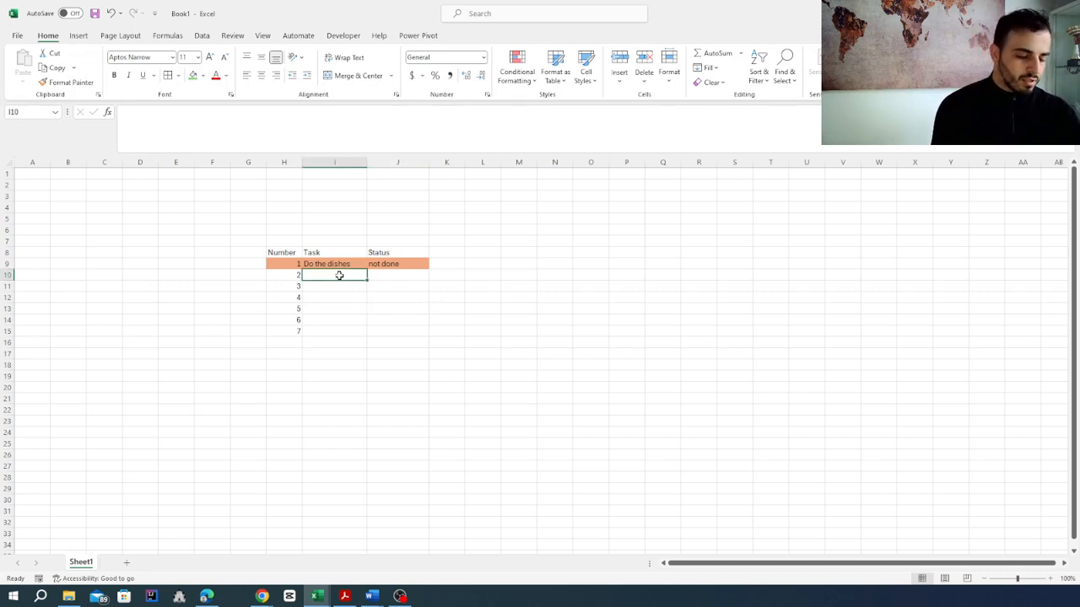
{"action": "type", "text": "run"}
{"action": "key", "text": "Return"}
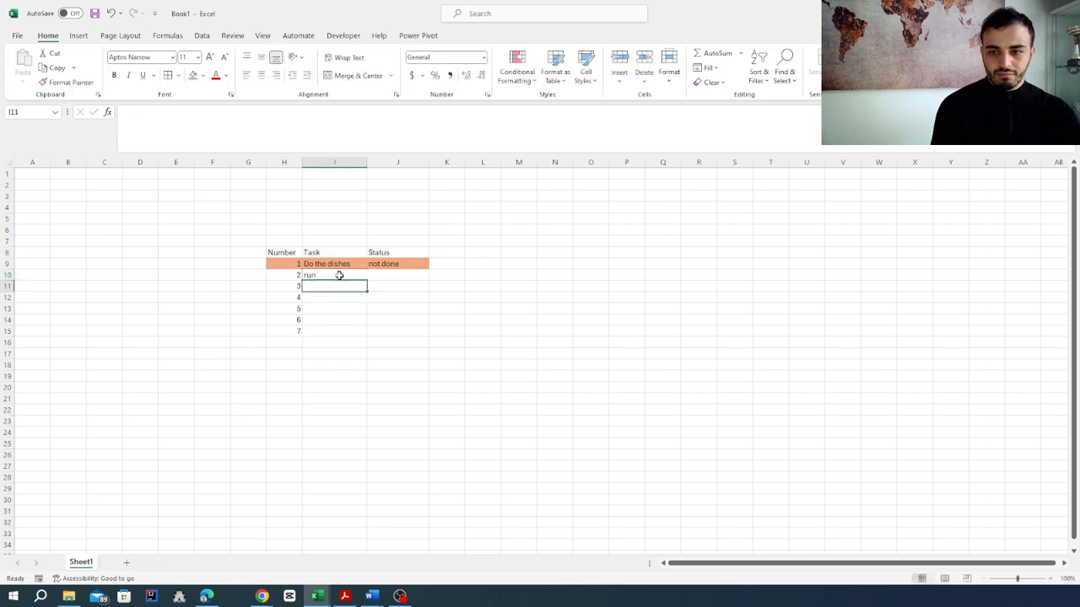
{"action": "left_click", "coordinate": [377, 278]}
{"action": "left_click", "coordinate": [433, 276]}
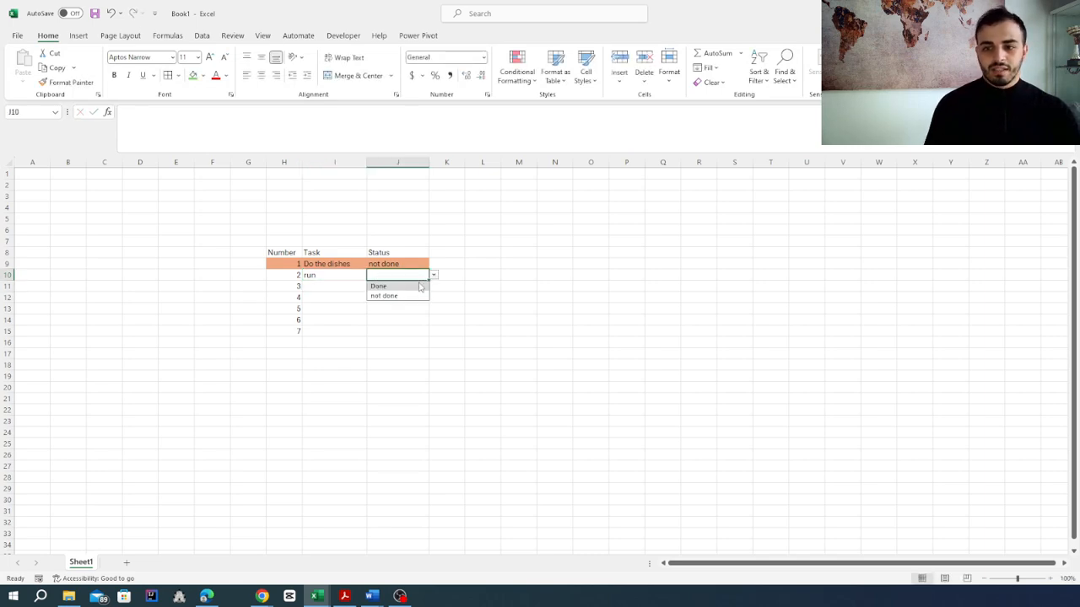
{"action": "left_click", "coordinate": [401, 286]}
{"action": "left_click", "coordinate": [383, 329]}
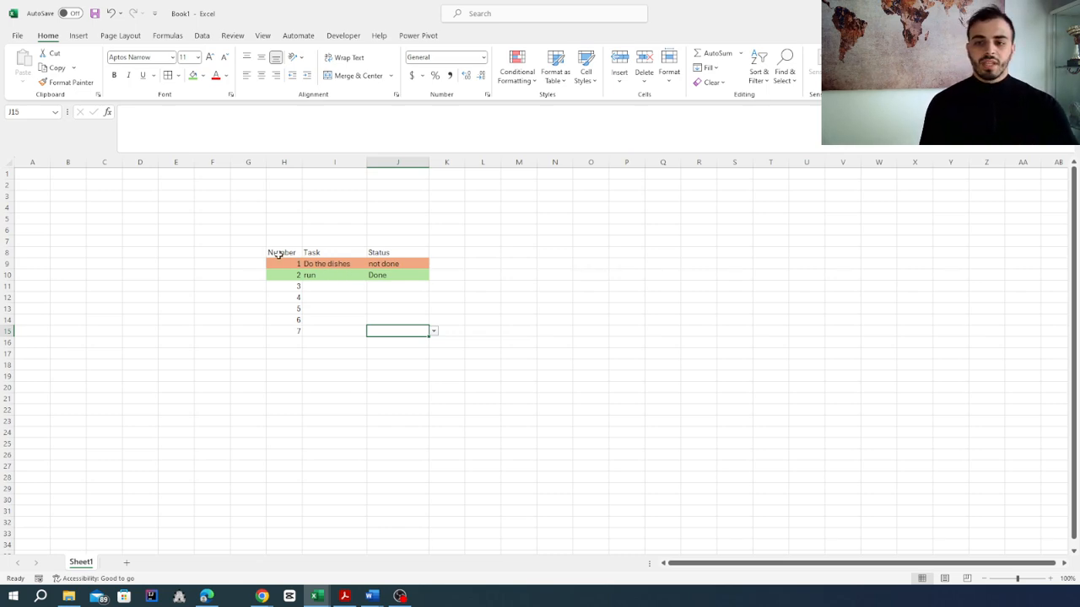
Step: Convert the task list range H8:J15 into a table with headers
{"action": "left_click_drag", "start_coordinate": [283, 255], "coordinate": [400, 329]}
{"action": "left_click", "coordinate": [77, 37]}
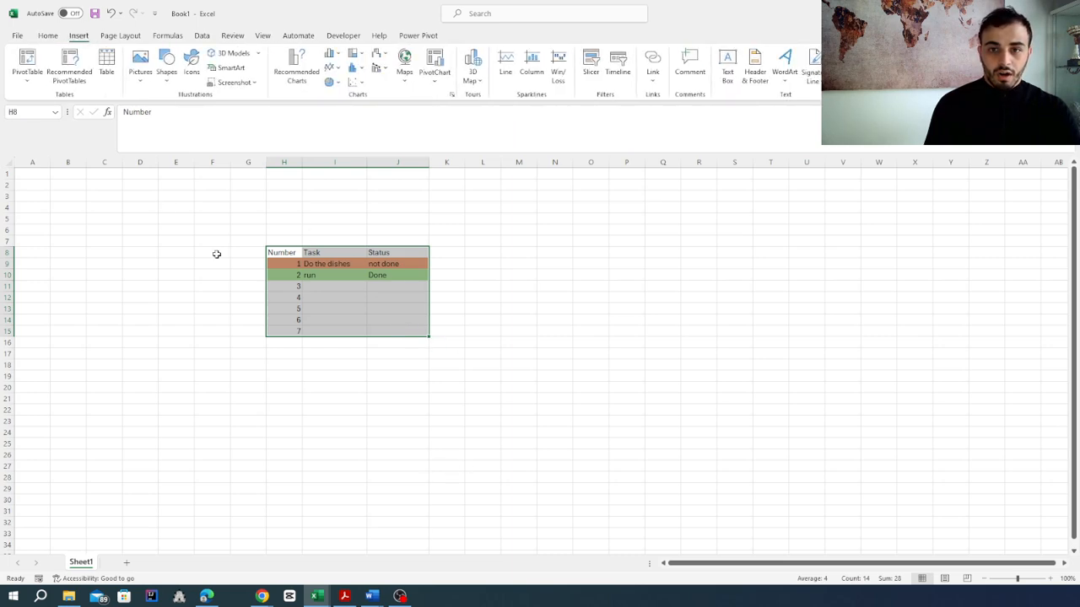
{"action": "left_click", "coordinate": [111, 78]}
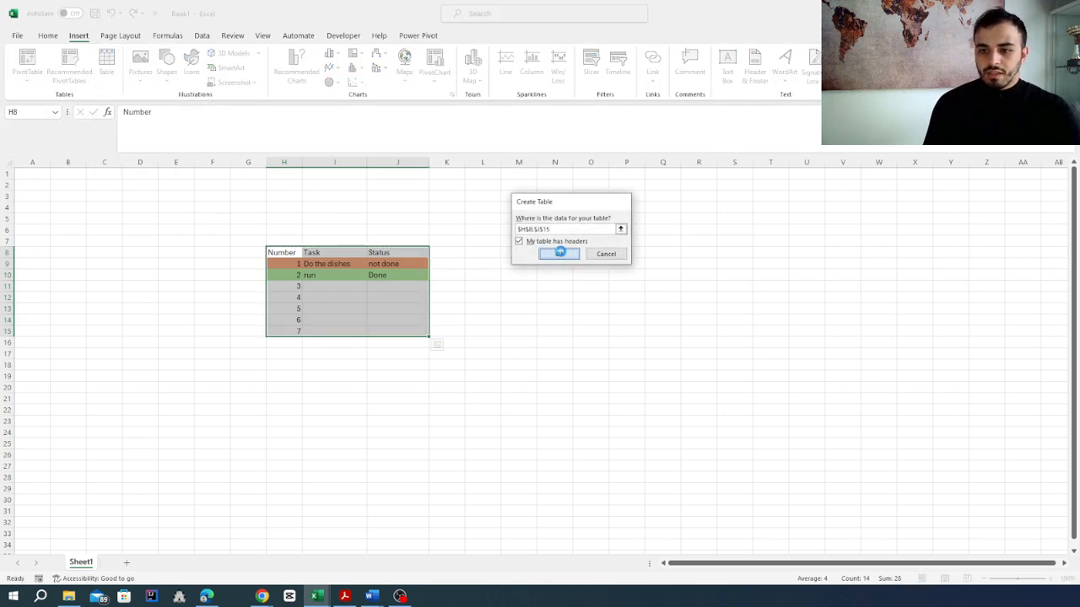
{"action": "left_click", "coordinate": [558, 252]}
{"action": "left_click", "coordinate": [451, 377]}
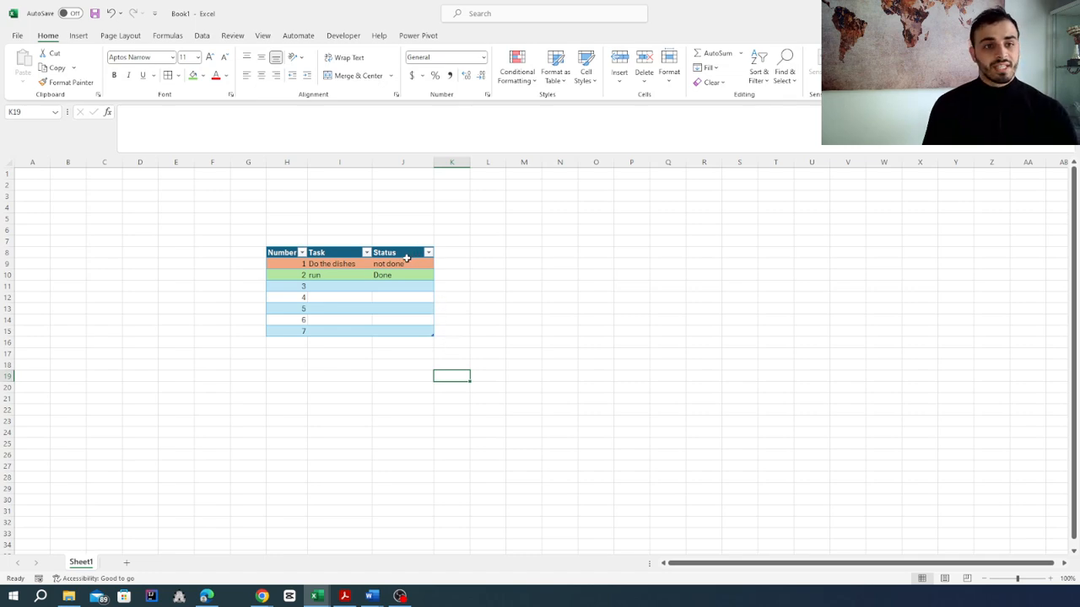
Step: Enter "eat" and "sleep" as the third and fourth tasks in cells I11 and I12
{"action": "left_click", "coordinate": [343, 275]}
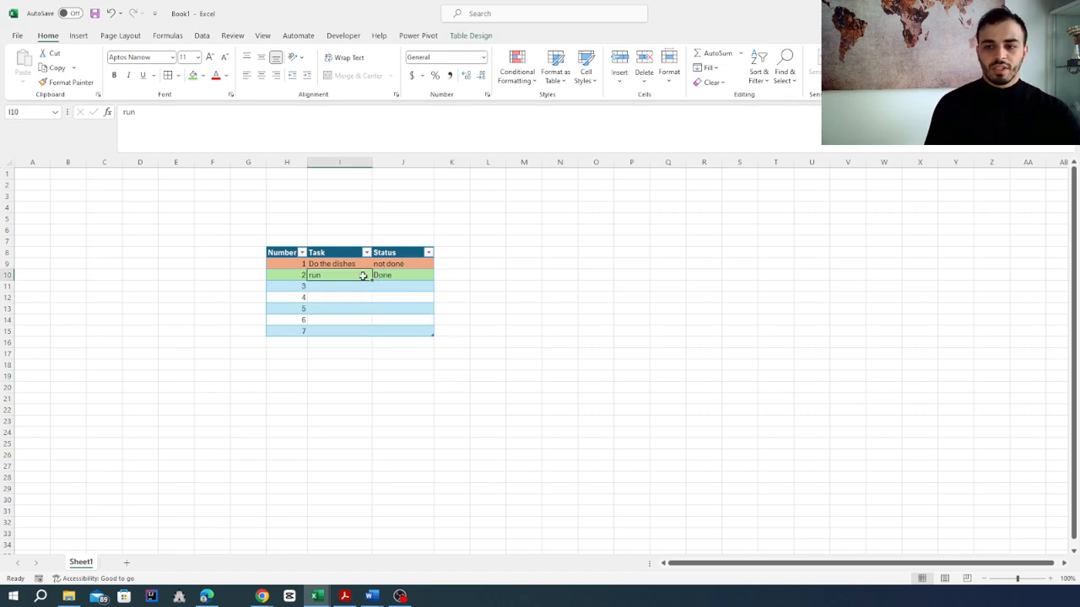
{"action": "left_click", "coordinate": [356, 287]}
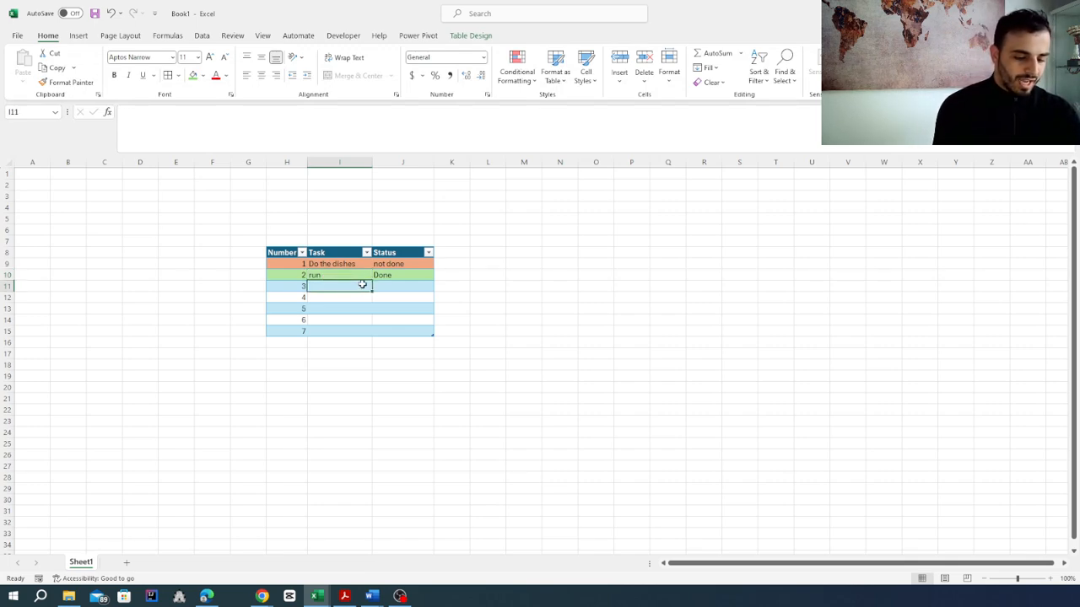
{"action": "type", "text": "eat"}
{"action": "key", "text": "Return"}
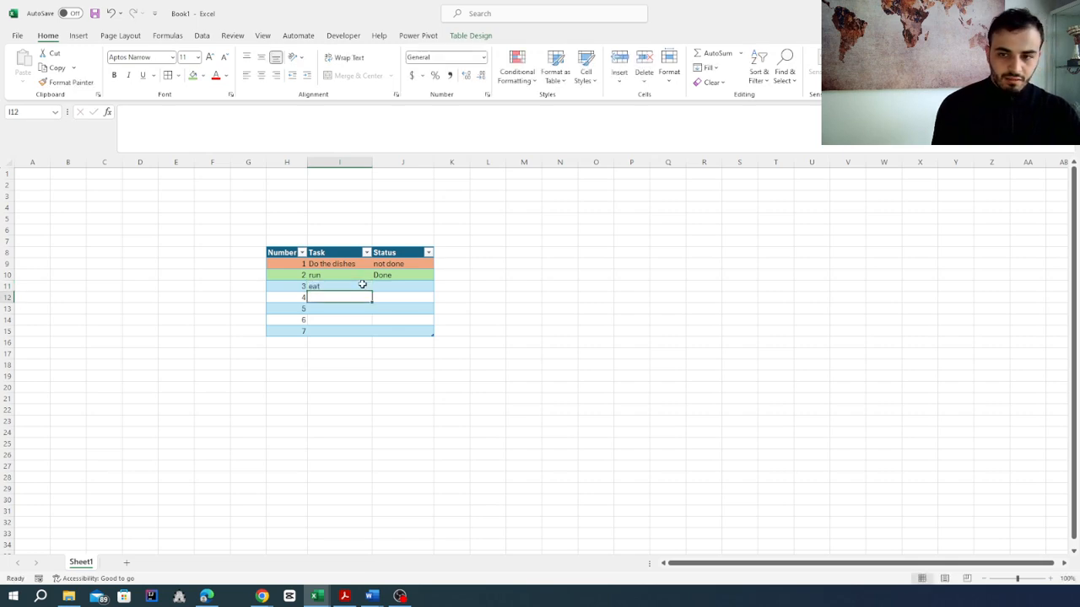
{"action": "type", "text": "sleep"}
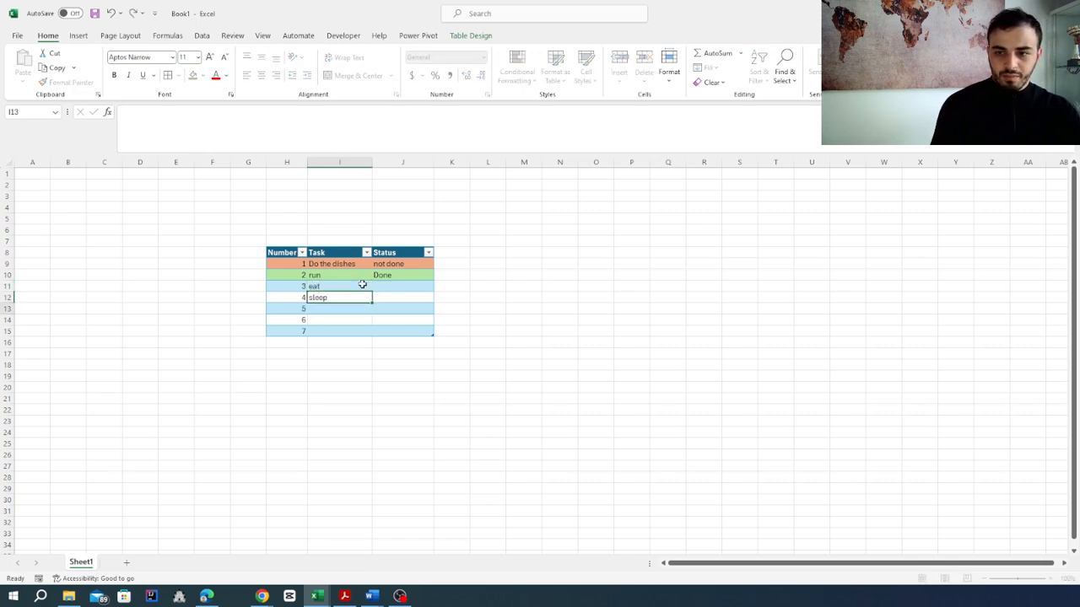
{"action": "key", "text": "Return"}
Step: Set the status of the "eat" and "sleep" tasks in J11 and J12 to "Done"
{"action": "left_click", "coordinate": [400, 286]}
{"action": "type", "text": "do"}
{"action": "key", "text": "Return"}
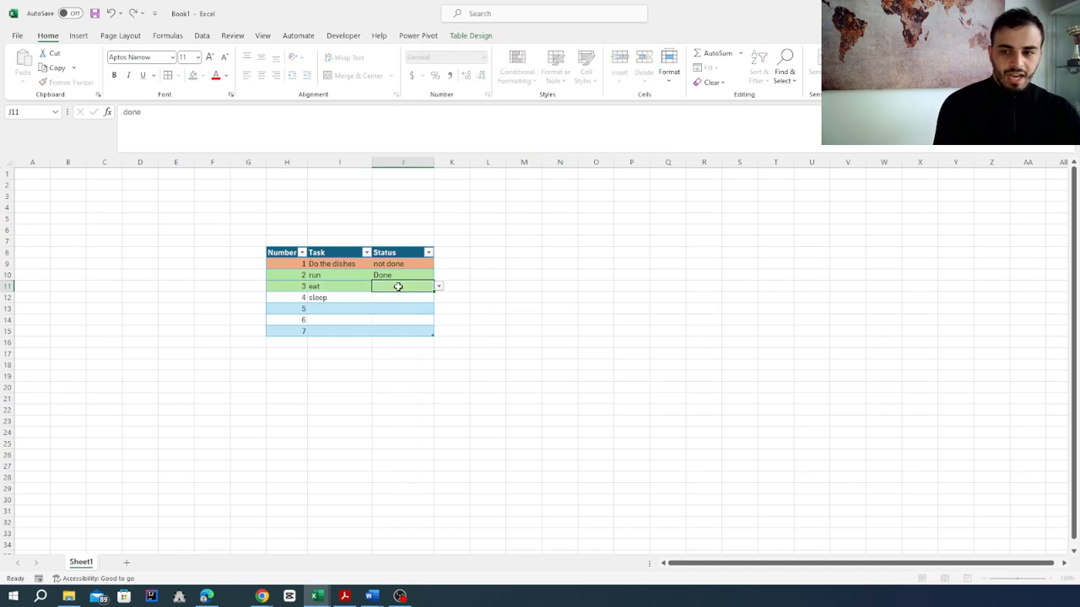
{"action": "left_click", "coordinate": [439, 298]}
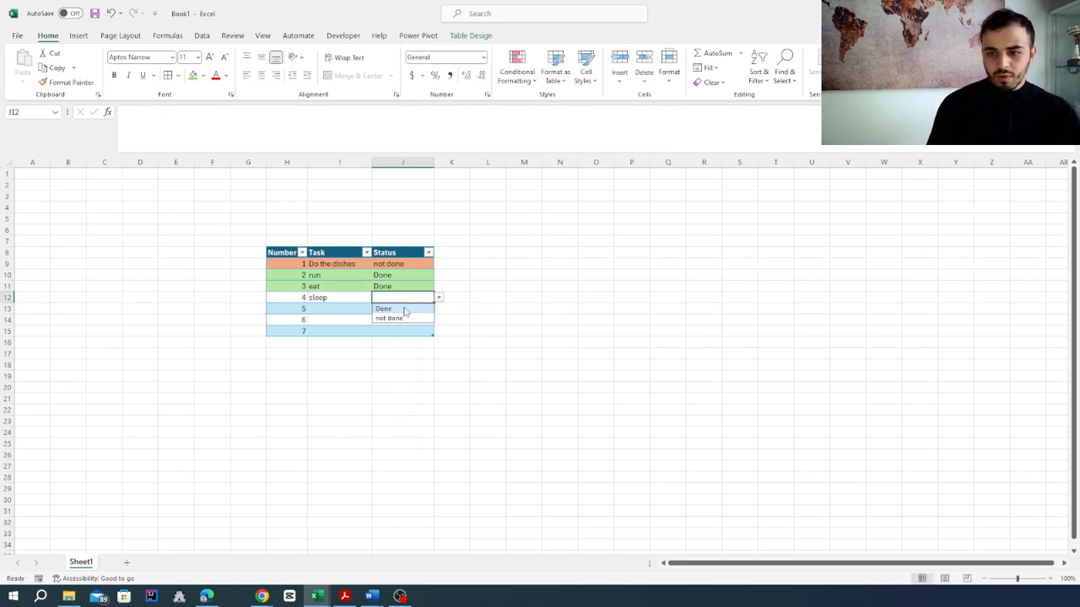
{"action": "left_click", "coordinate": [405, 309]}
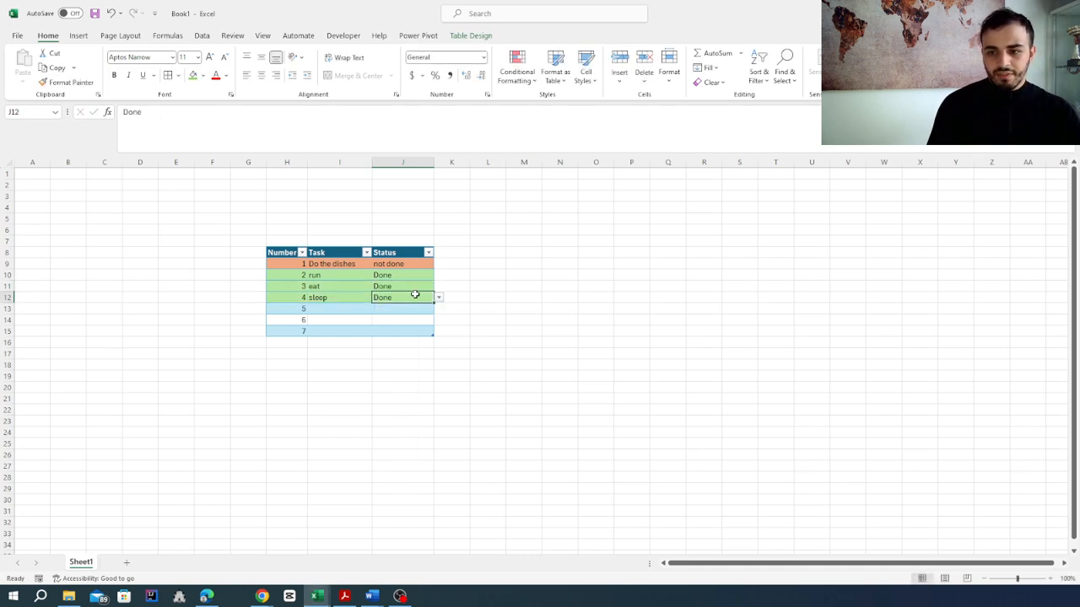
Step: Filter the table's Status column to show only the "Done" tasks
{"action": "left_click", "coordinate": [428, 253]}
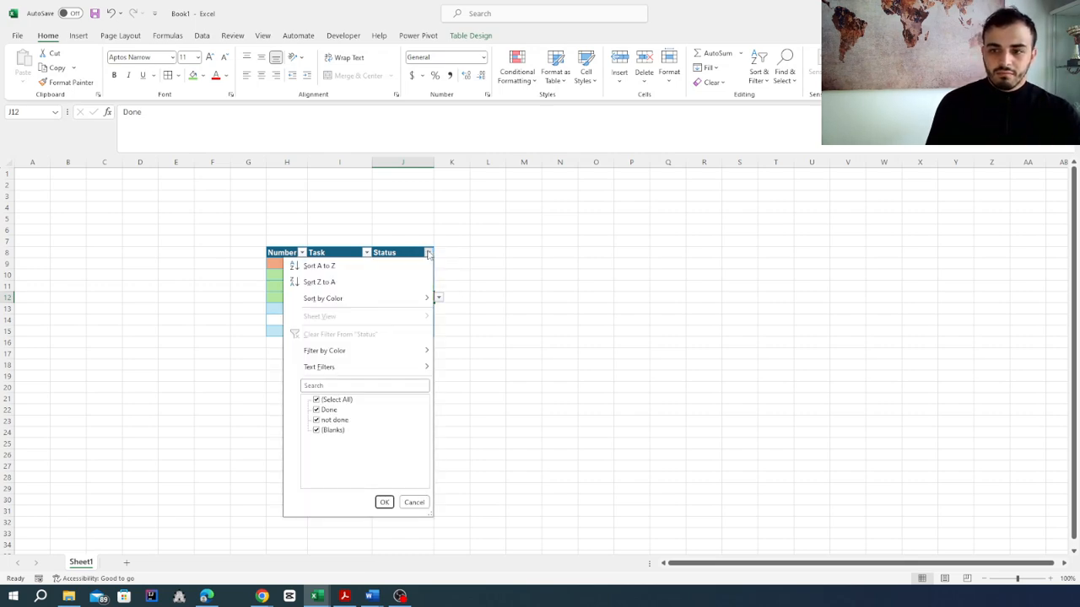
{"action": "left_click", "coordinate": [316, 400]}
{"action": "left_click", "coordinate": [317, 410]}
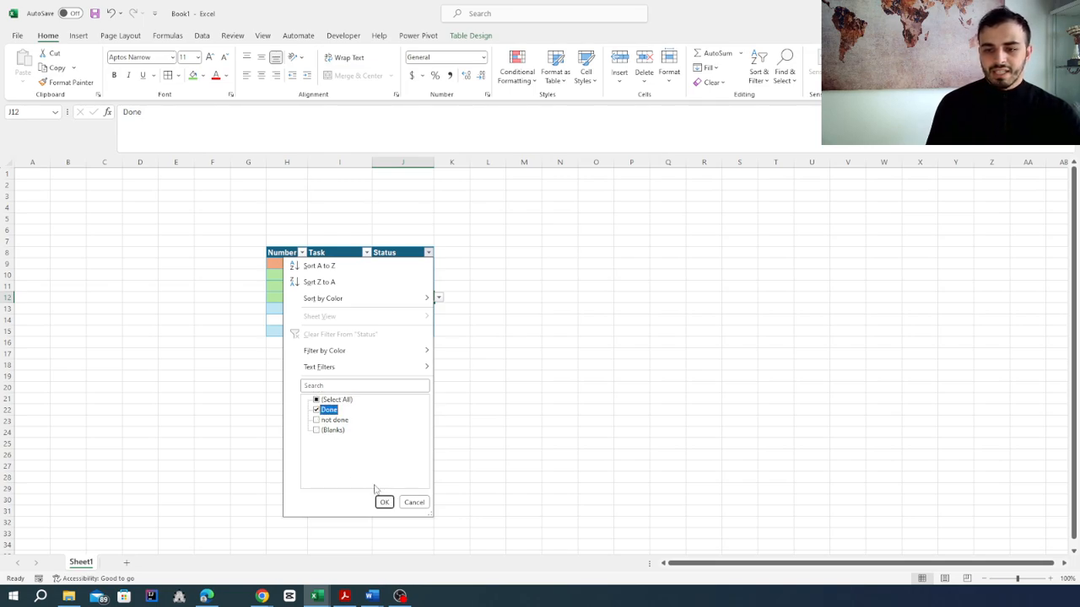
{"action": "left_click", "coordinate": [387, 504]}
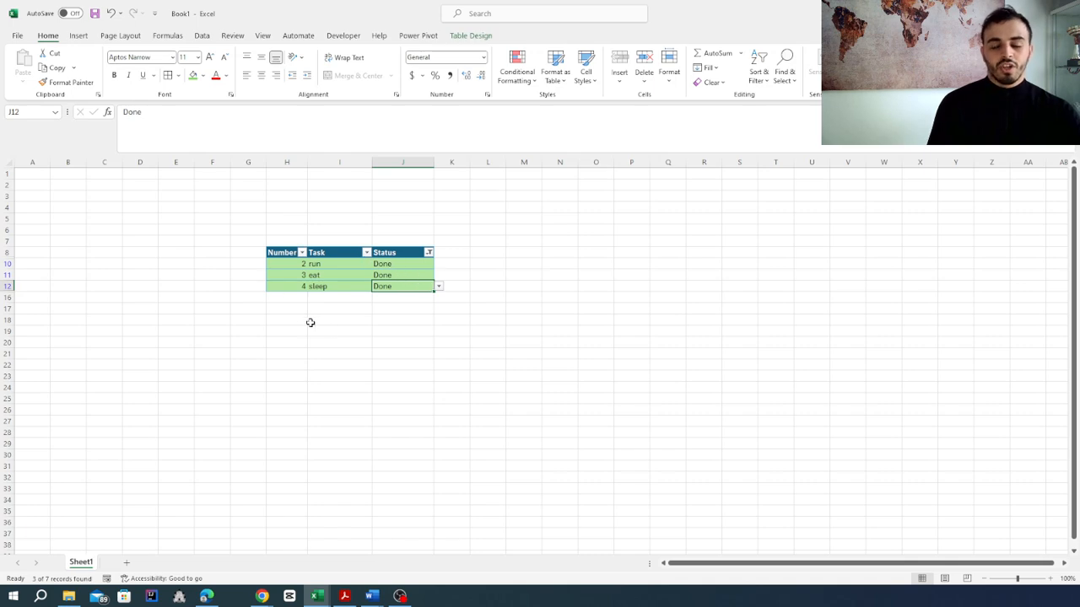
Step: Change the Status column's filter to show only the "not done" tasks
{"action": "left_click", "coordinate": [428, 252]}
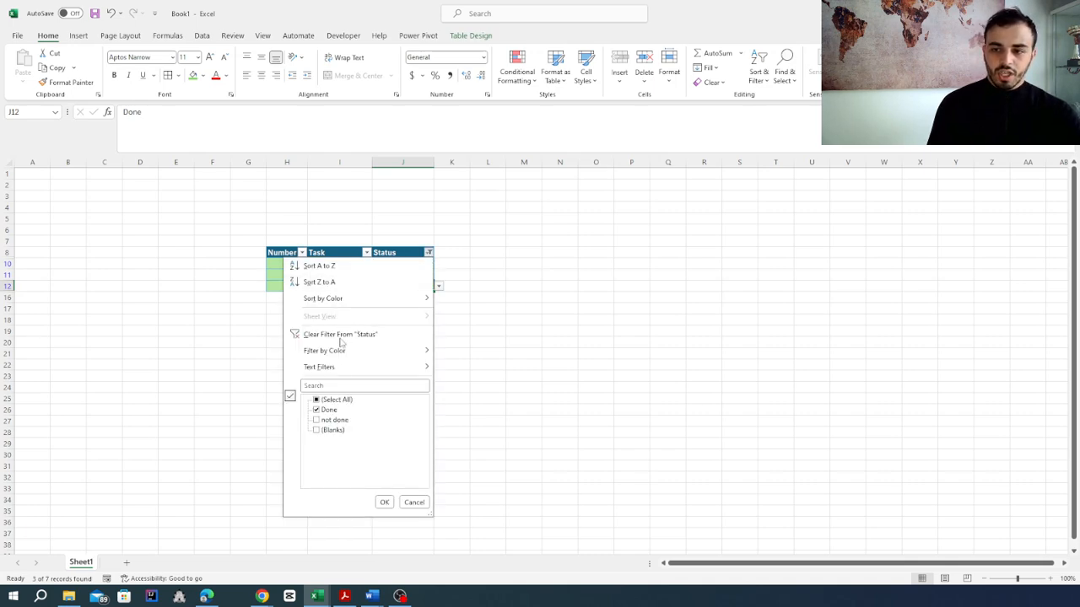
{"action": "left_click", "coordinate": [316, 419]}
{"action": "left_click", "coordinate": [316, 410]}
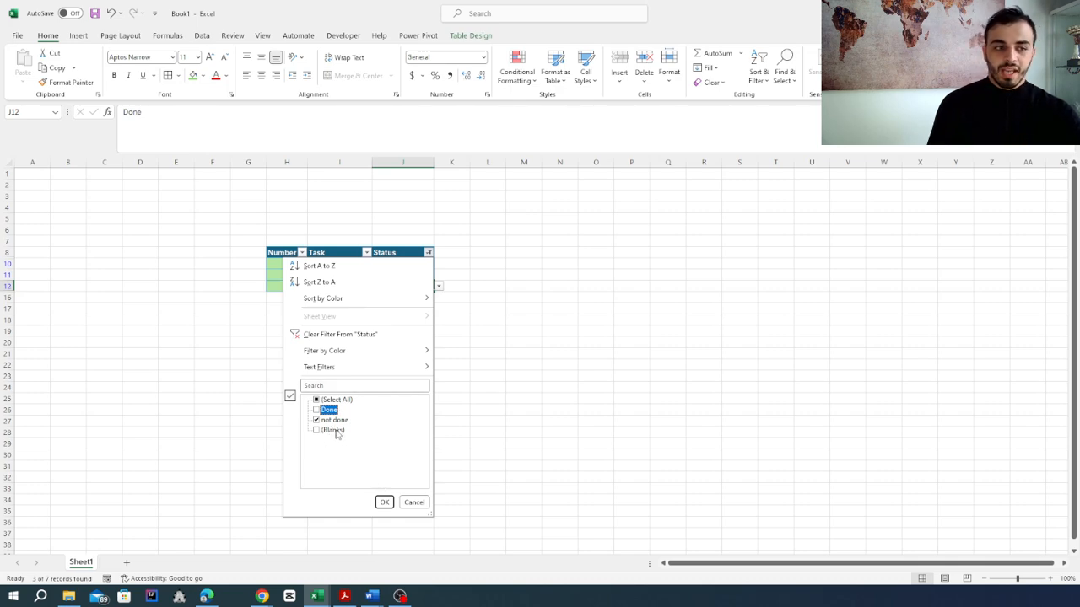
{"action": "left_click", "coordinate": [384, 503]}
Step: Reselect all values in the Status column's filter to show every task row again
{"action": "left_click", "coordinate": [429, 252]}
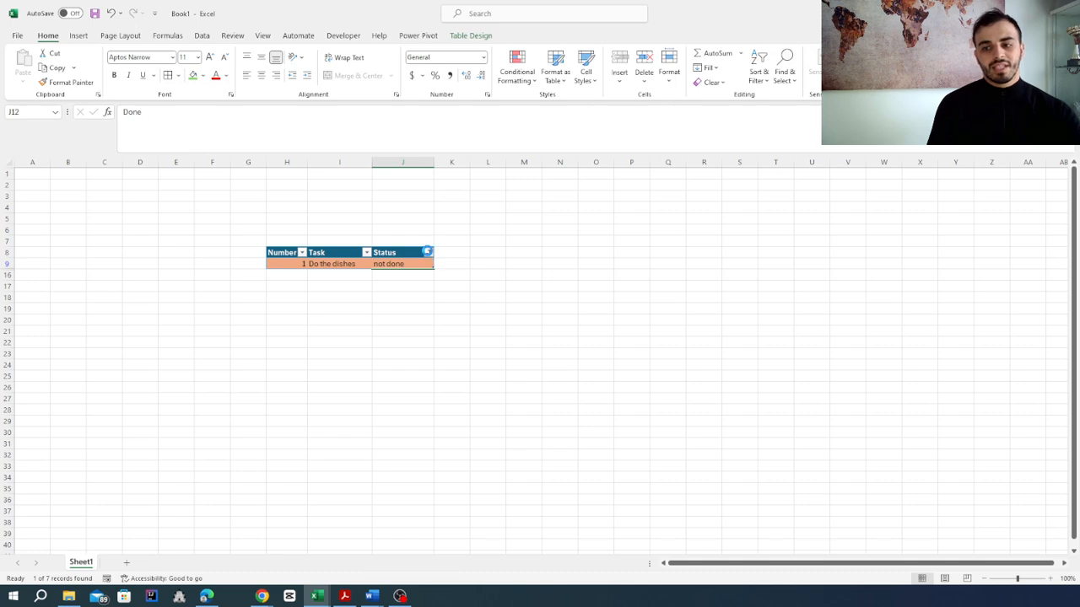
{"action": "left_click", "coordinate": [336, 400]}
{"action": "left_click", "coordinate": [381, 502]}
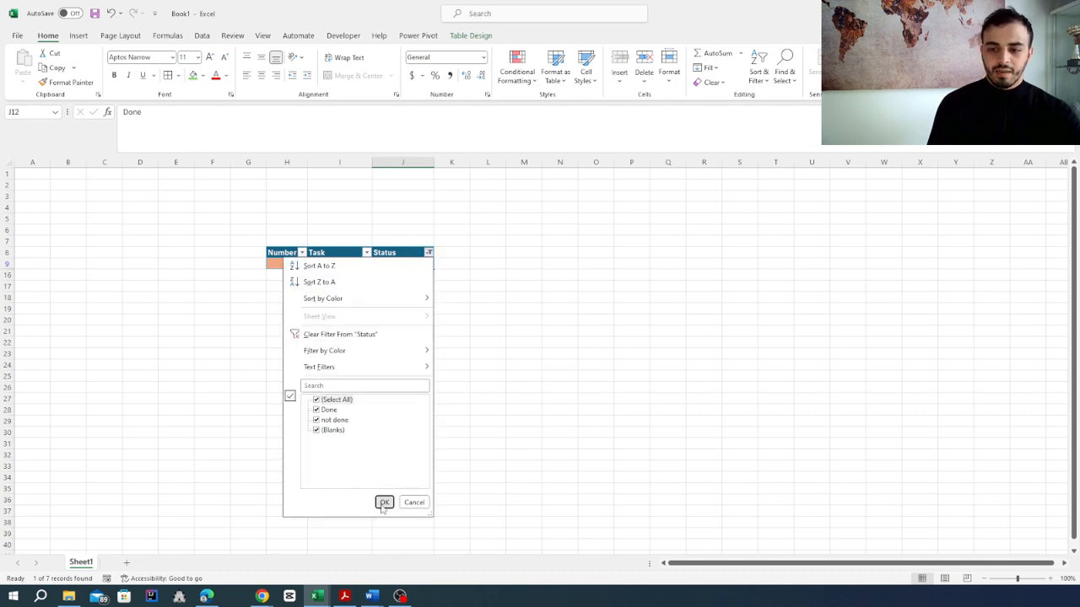
{"action": "left_click", "coordinate": [507, 354]}
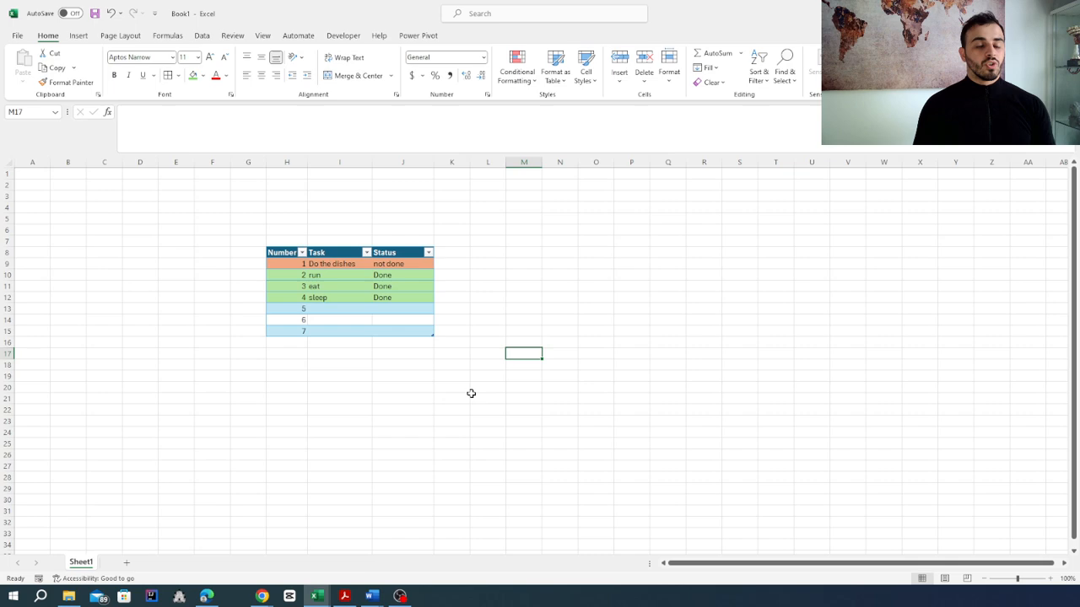